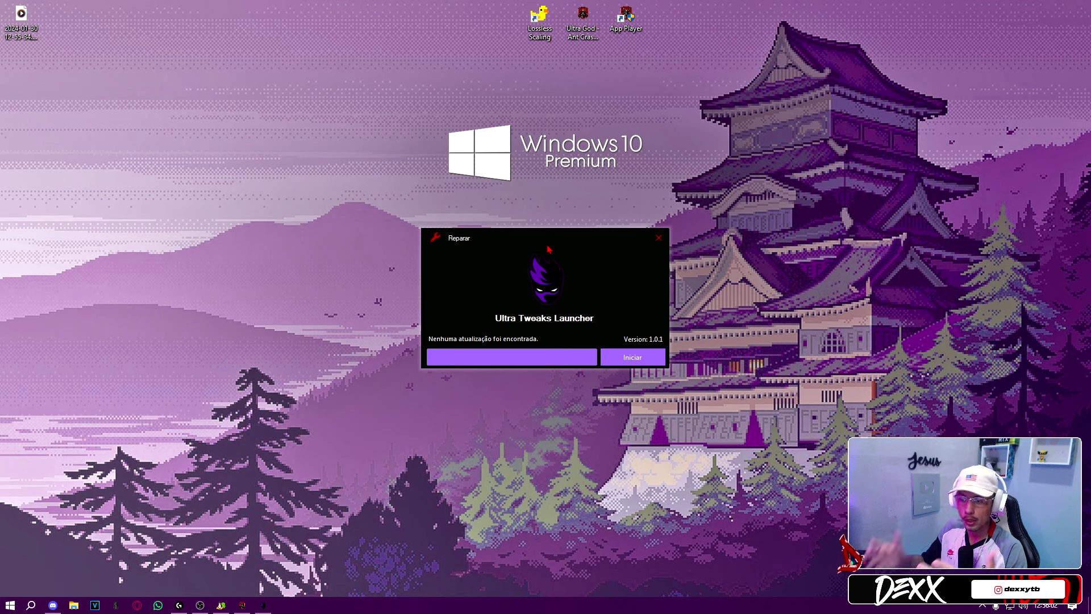
# Start Ultra Tweaks from its launcher and log in with the remembered account
pyautogui.click(632, 357)
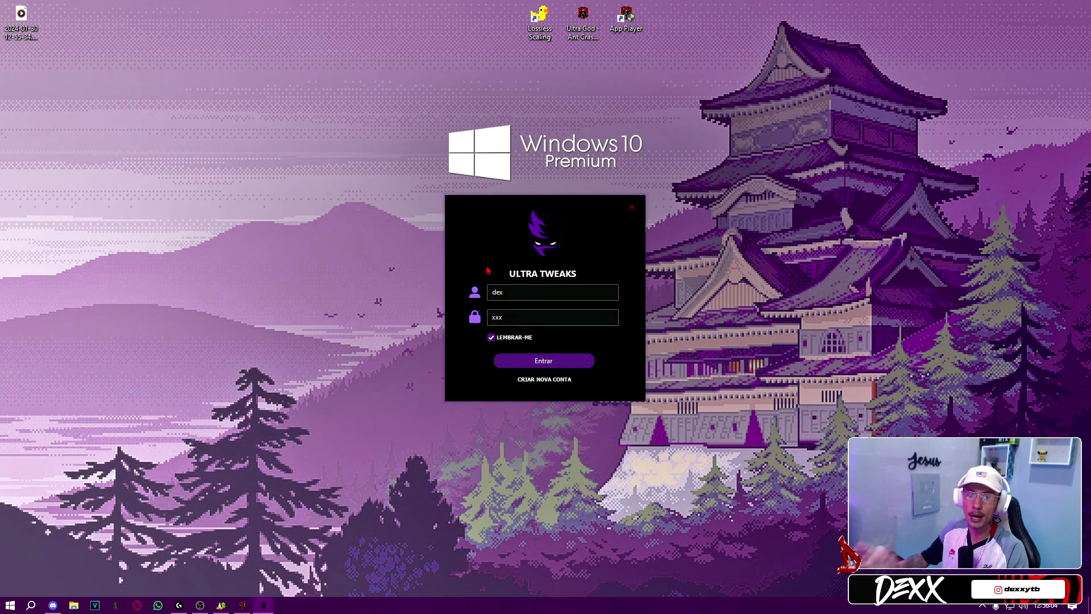
pyautogui.click(572, 360)
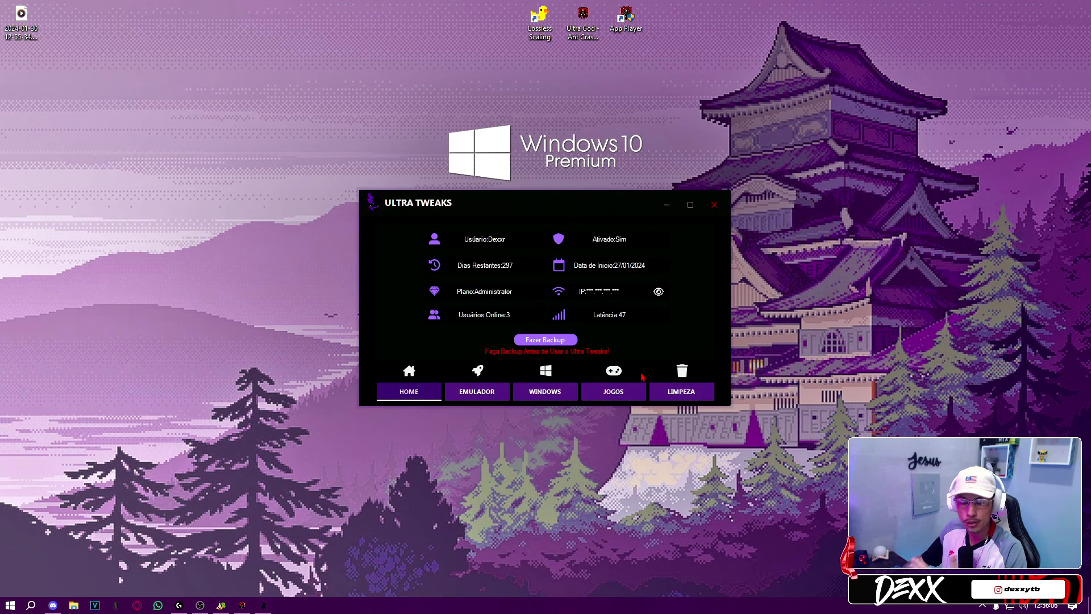
pyautogui.moveTo(543, 199)
pyautogui.mouseDown()
pyautogui.moveTo(568, 182)
pyautogui.moveTo(543, 200)
pyautogui.mouseUp()
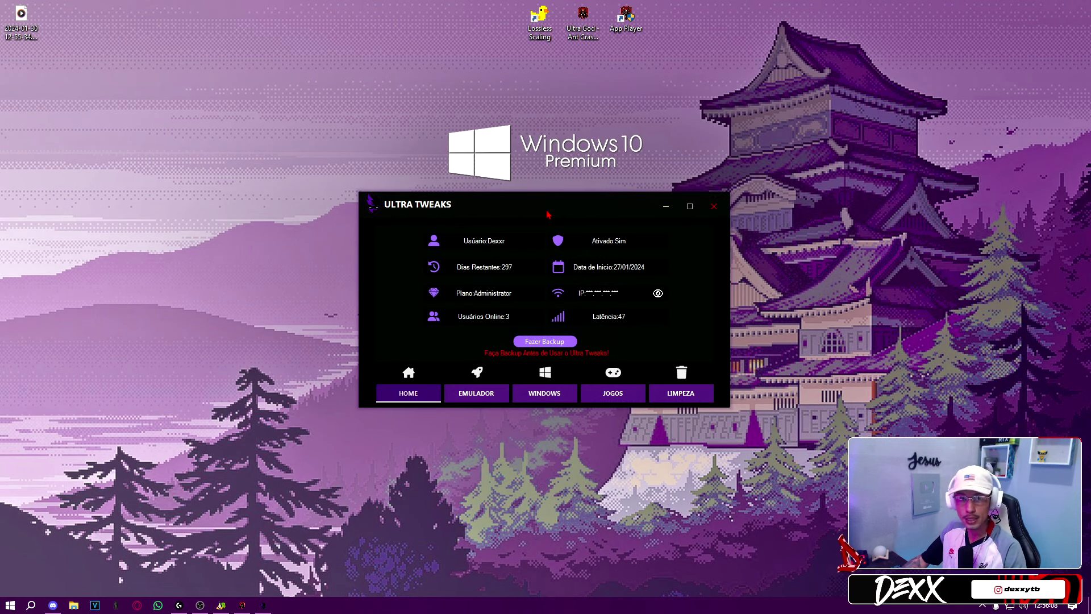
pyautogui.moveTo(324, 169); pyautogui.dragTo(777, 449)
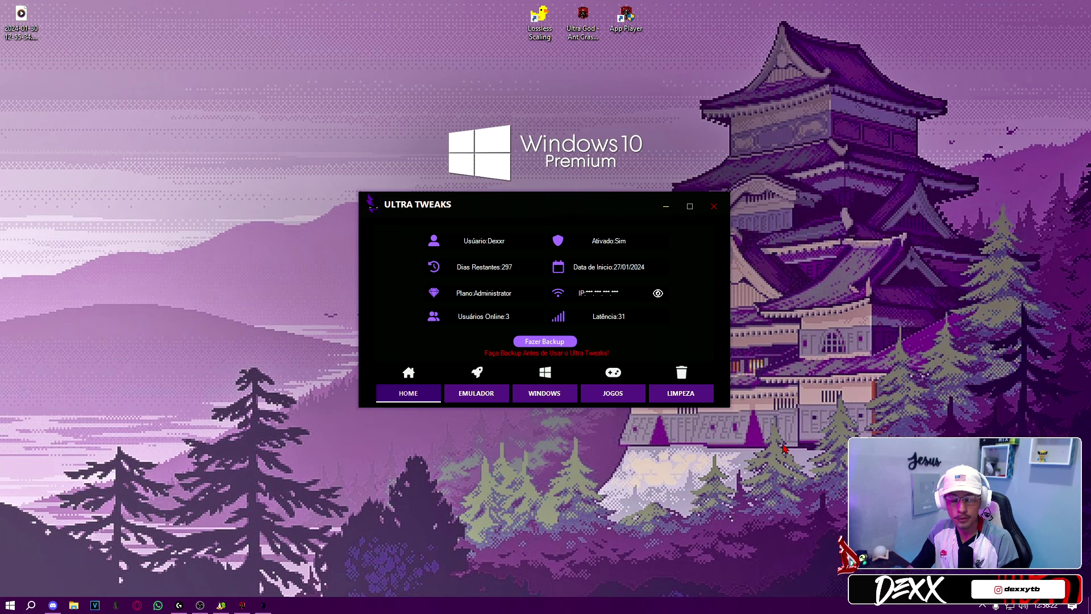
pyautogui.moveTo(343, 179); pyautogui.dragTo(752, 425)
pyautogui.moveTo(537, 207); pyautogui.dragTo(506, 225)
pyautogui.moveTo(316, 197); pyautogui.dragTo(722, 446)
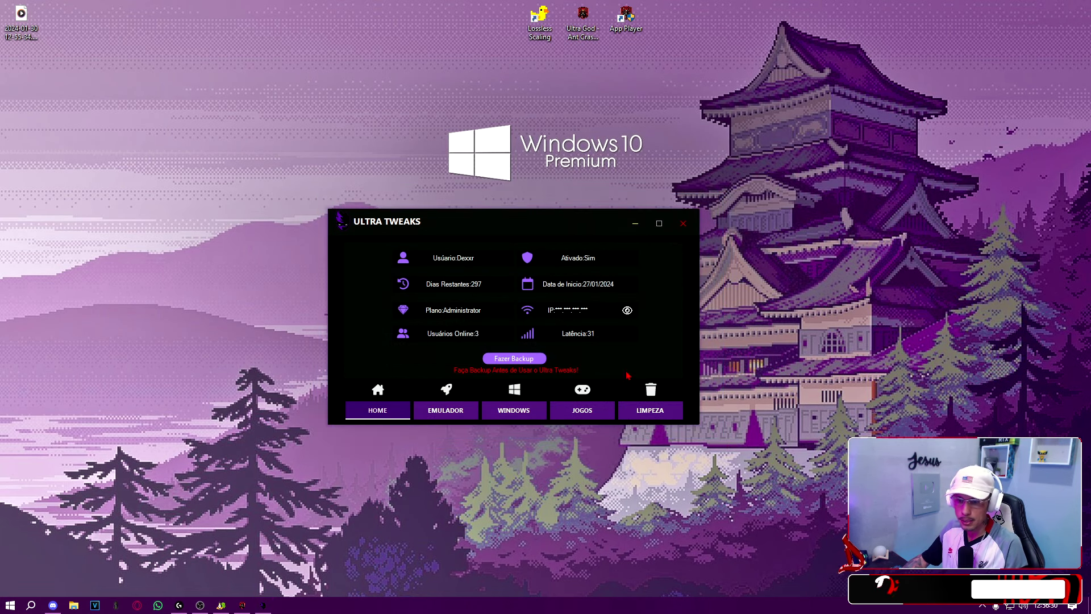
pyautogui.moveTo(315, 200); pyautogui.dragTo(710, 435)
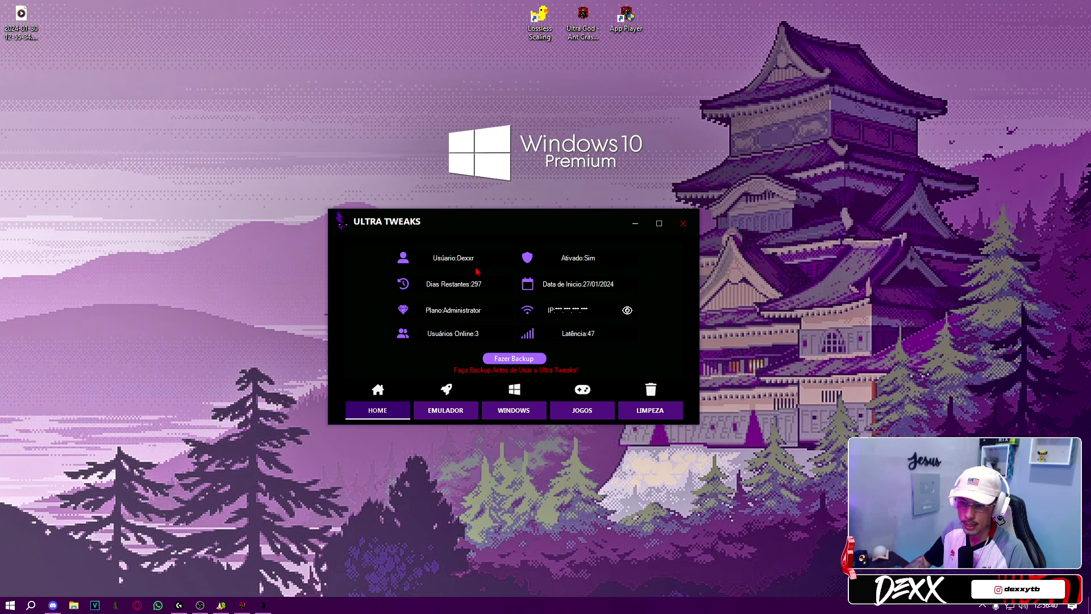
pyautogui.moveTo(509, 222); pyautogui.dragTo(506, 218)
pyautogui.moveTo(318, 196)
pyautogui.mouseDown()
pyautogui.moveTo(542, 208)
pyautogui.moveTo(728, 393)
pyautogui.moveTo(699, 429)
pyautogui.mouseUp()
pyautogui.moveTo(313, 197); pyautogui.dragTo(723, 436)
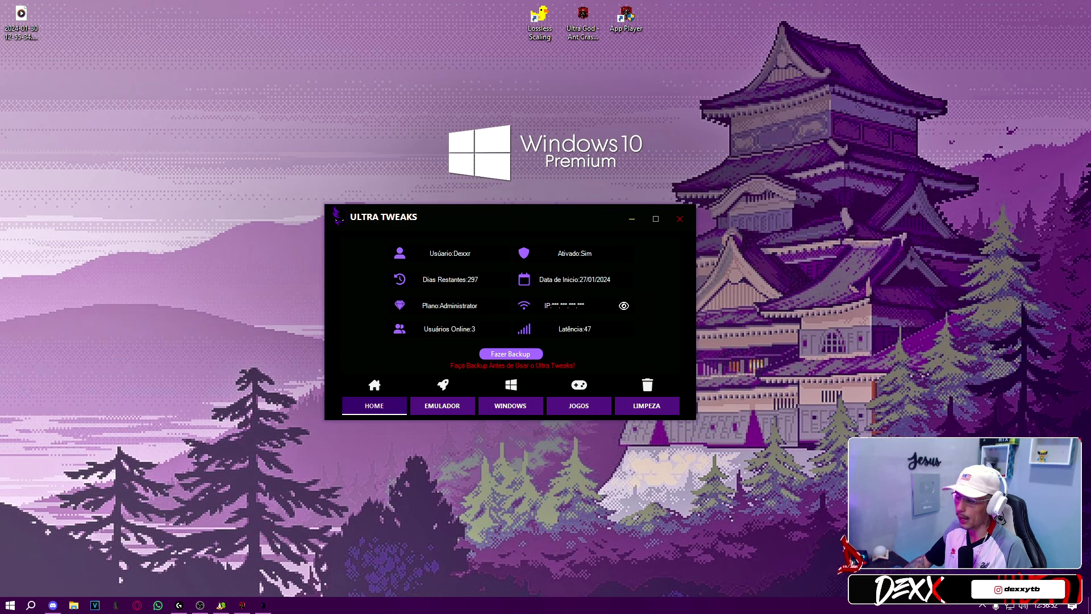
pyautogui.click(1046, 605)
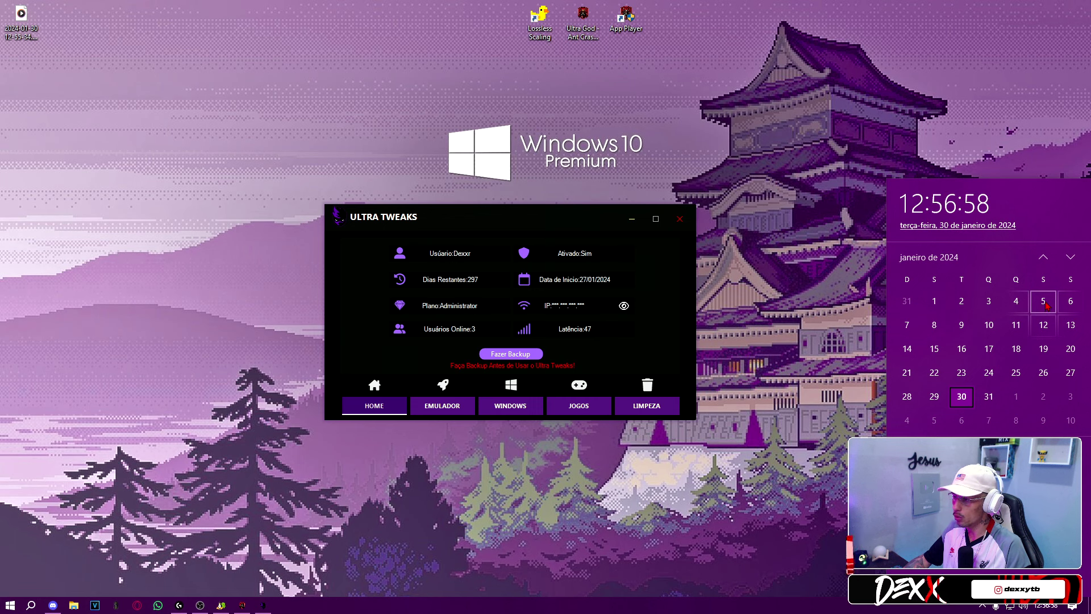
pyautogui.click(800, 351)
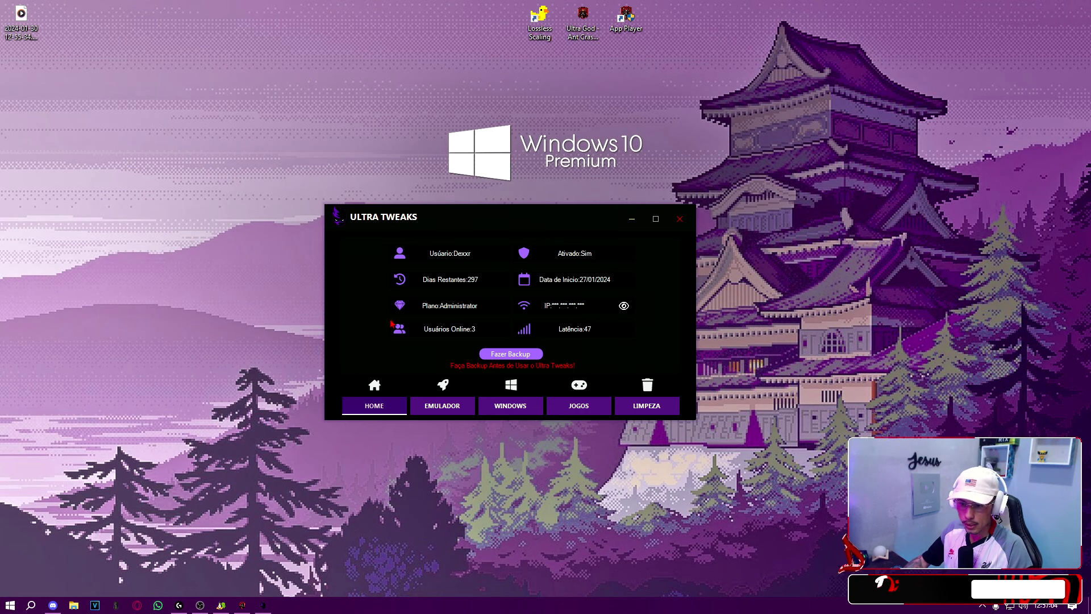
# Open the sensitivity calculator from the emulator section and look at its resolution and mouse DPI fields
pyautogui.click(442, 406)
pyautogui.click(375, 406)
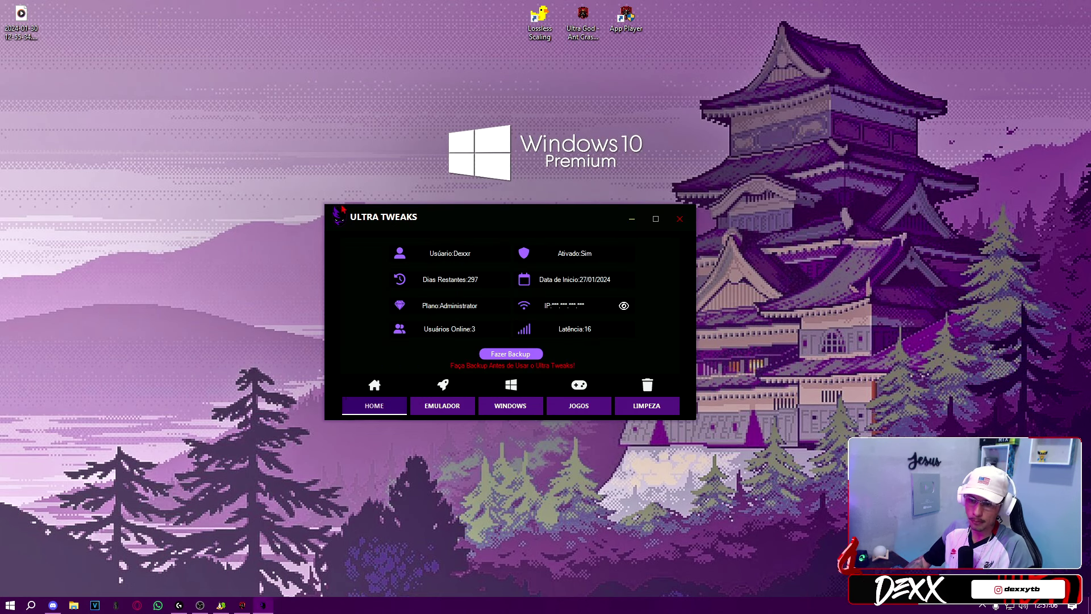
pyautogui.click(438, 406)
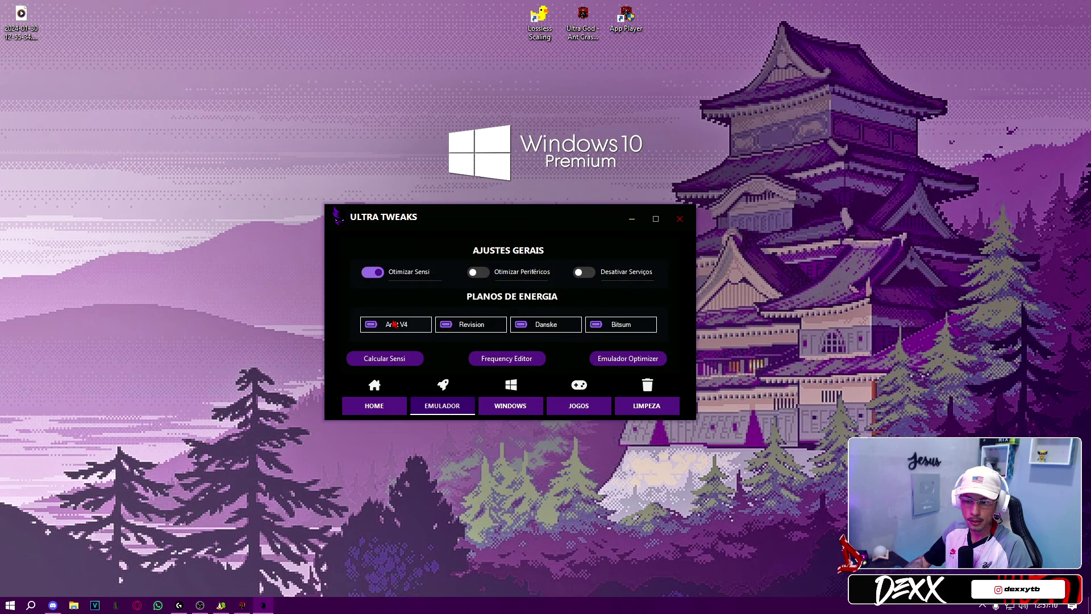
pyautogui.click(386, 360)
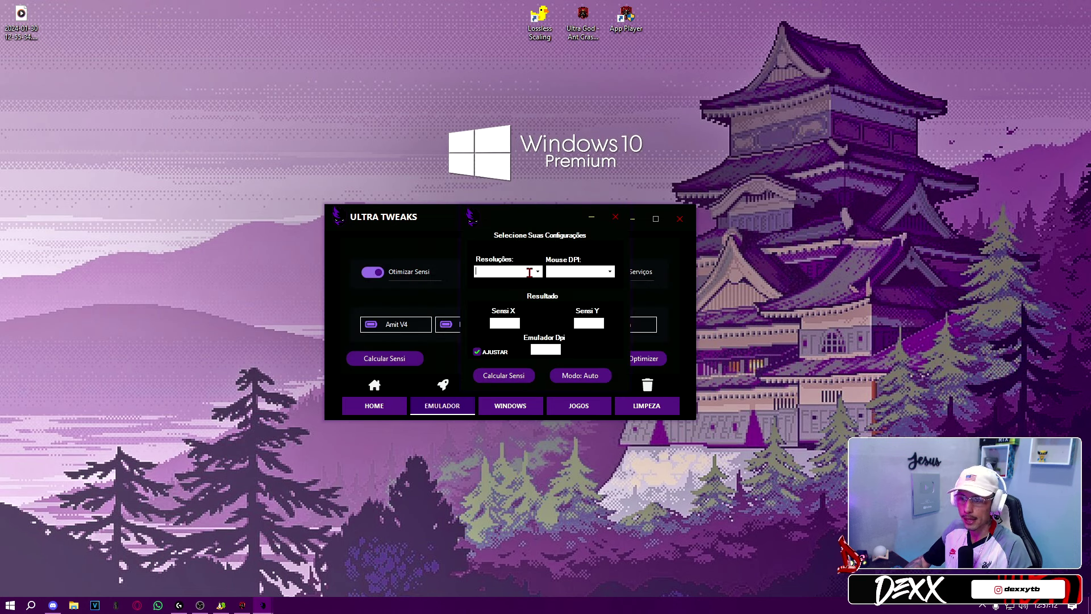
pyautogui.click(538, 271)
pyautogui.click(608, 273)
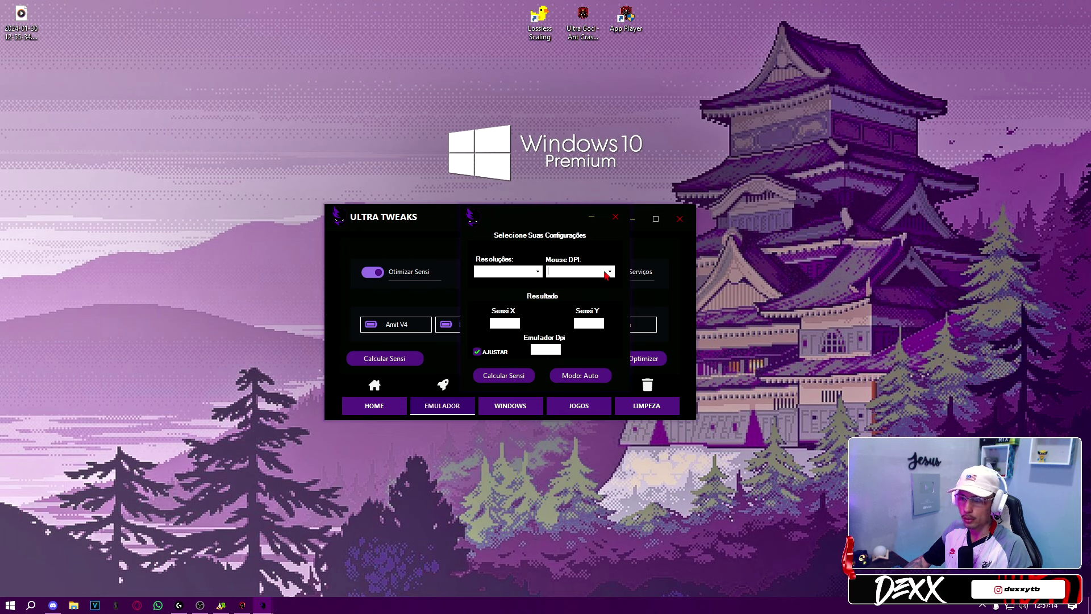
pyautogui.click(607, 272)
pyautogui.click(511, 304)
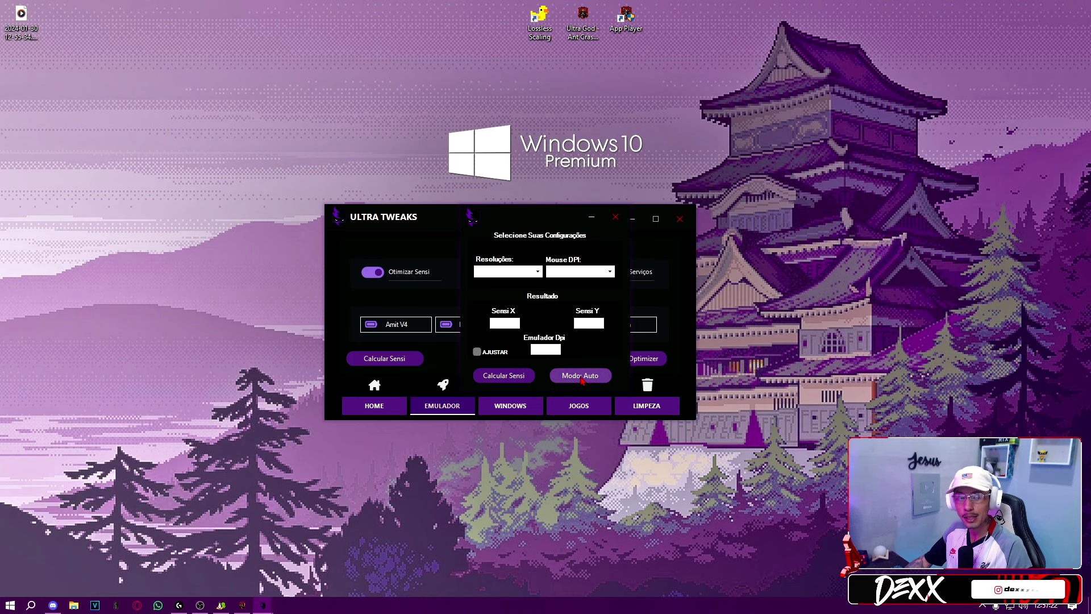
# Try the calculator's manual mode with mouse DPI 237856235, resolution t433 by 5456, Sensi X 6, Sensi Y 46 and emulator DPI 664, and close it
pyautogui.click(556, 380)
pyautogui.click(554, 256)
pyautogui.write('237856235')
pyautogui.click(521, 279)
pyautogui.write('t433')
pyautogui.press('Tab')
pyautogui.write('5456')
pyautogui.click(553, 351)
pyautogui.write('664')
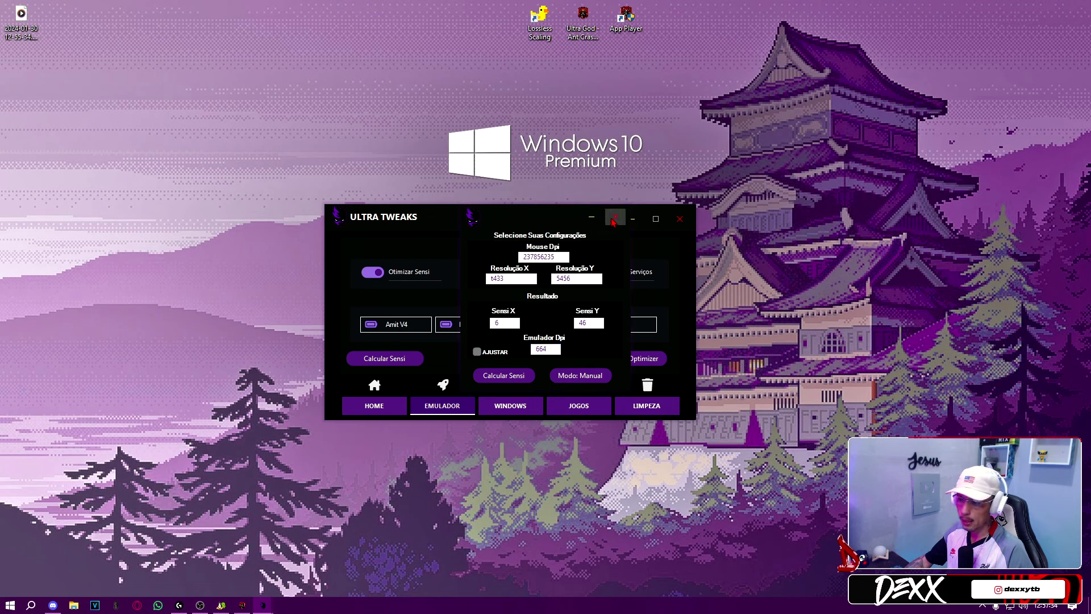
pyautogui.click(614, 220)
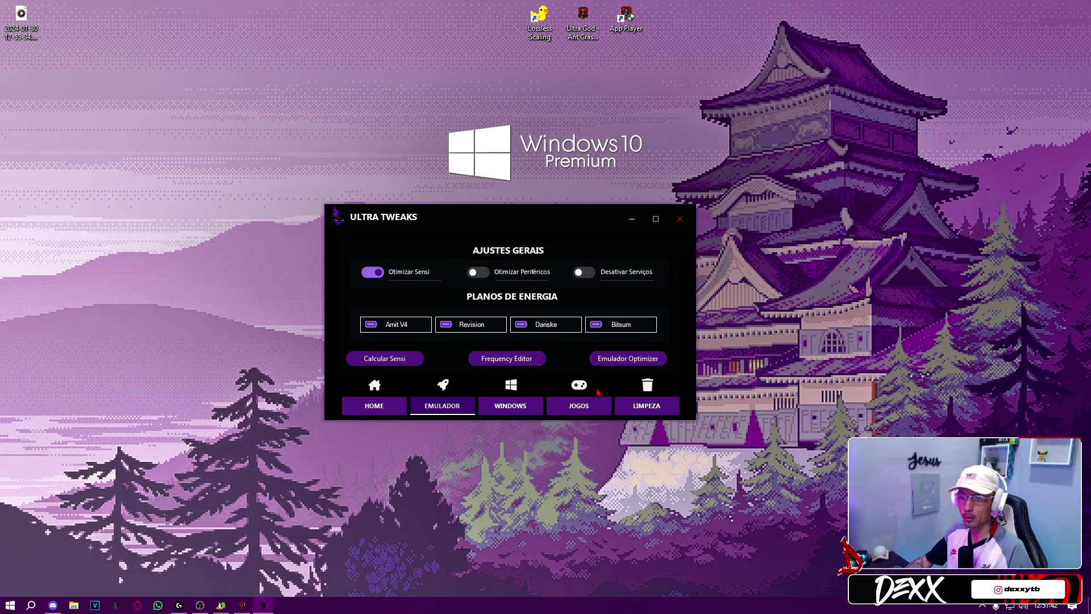
# Look through the games, Windows and cleaning sections of Ultra Tweaks and close the program
pyautogui.click(580, 391)
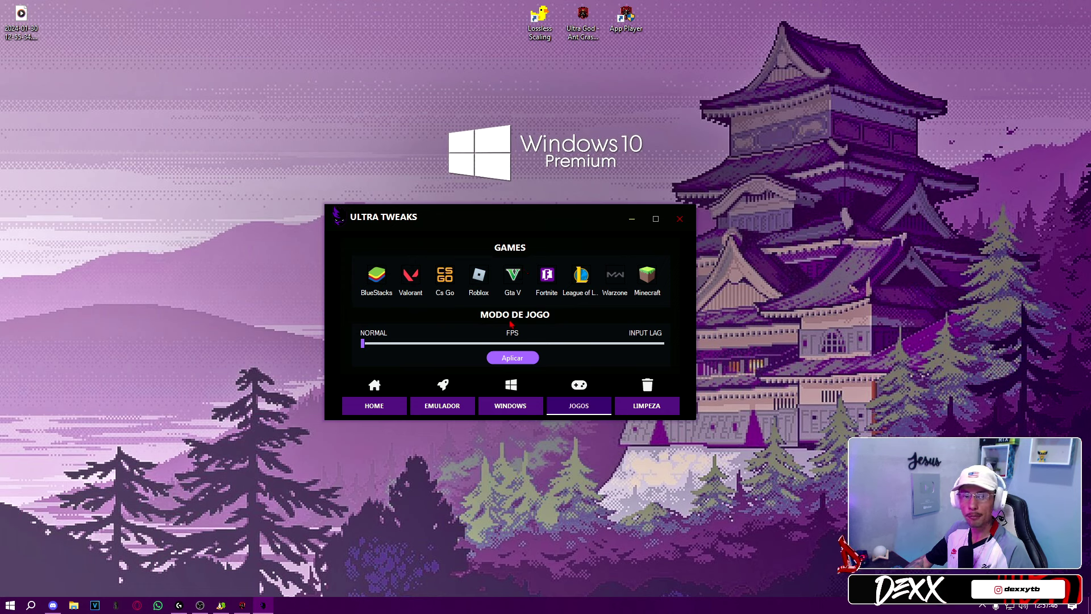
pyautogui.click(517, 407)
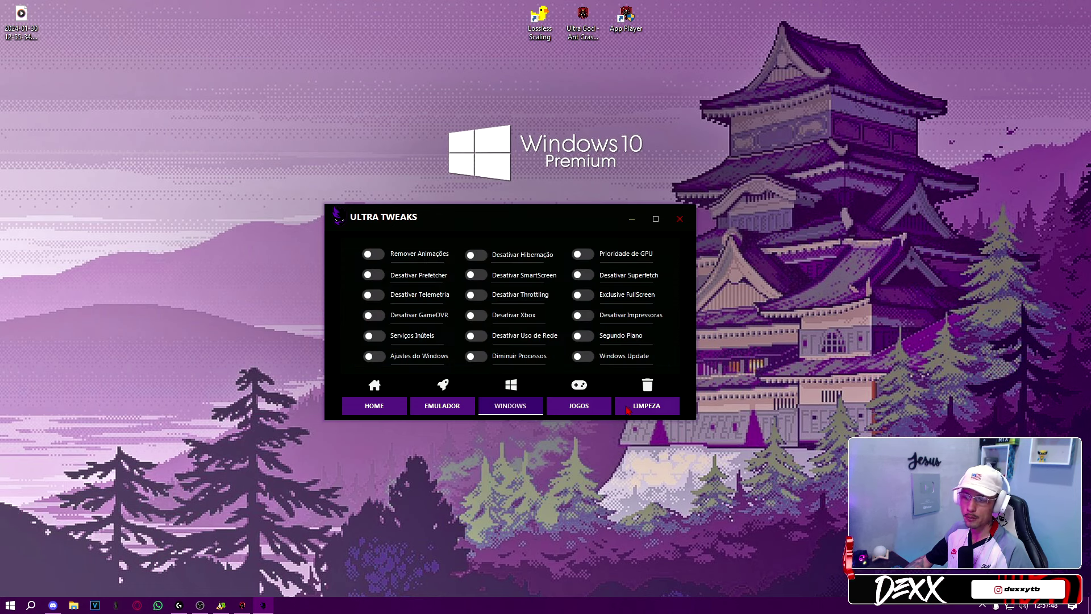
pyautogui.click(653, 408)
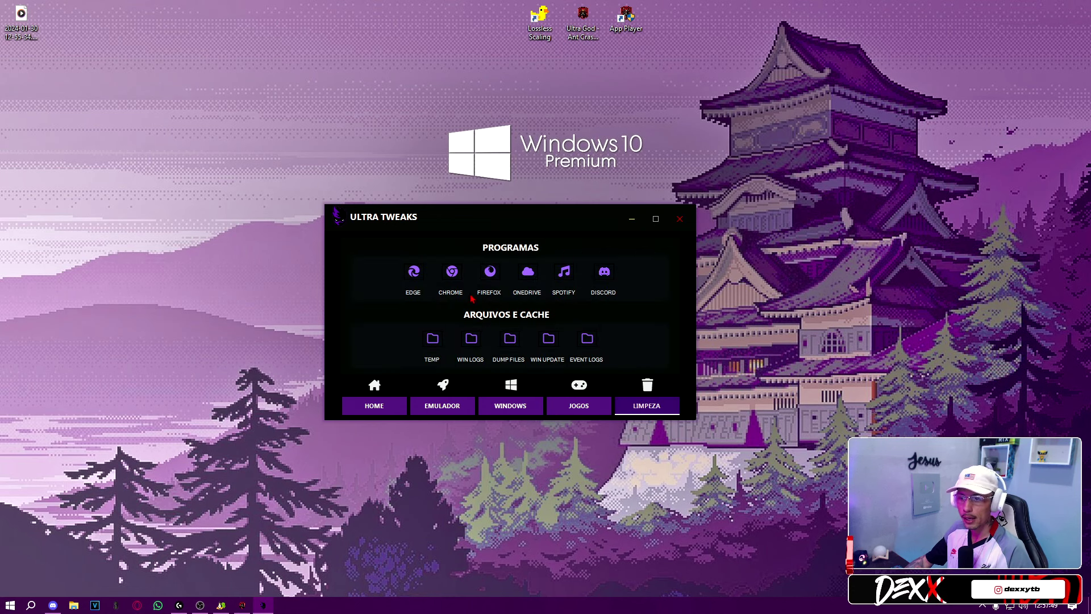
pyautogui.click(681, 223)
pyautogui.click(496, 343)
pyautogui.moveTo(816, 96); pyautogui.dragTo(818, 99)
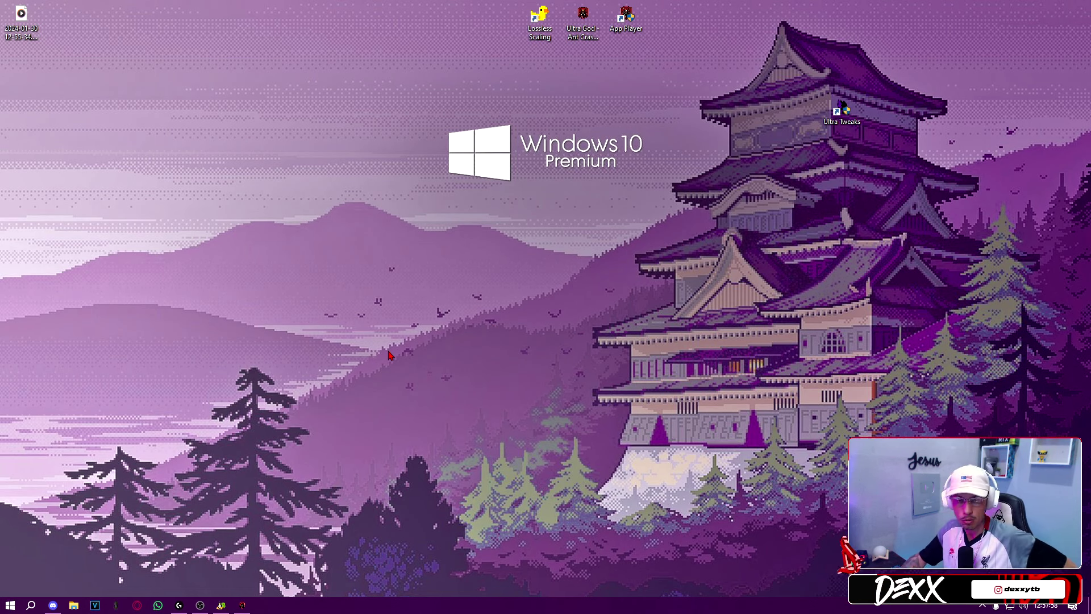
pyautogui.moveTo(502, 316); pyautogui.dragTo(659, 440)
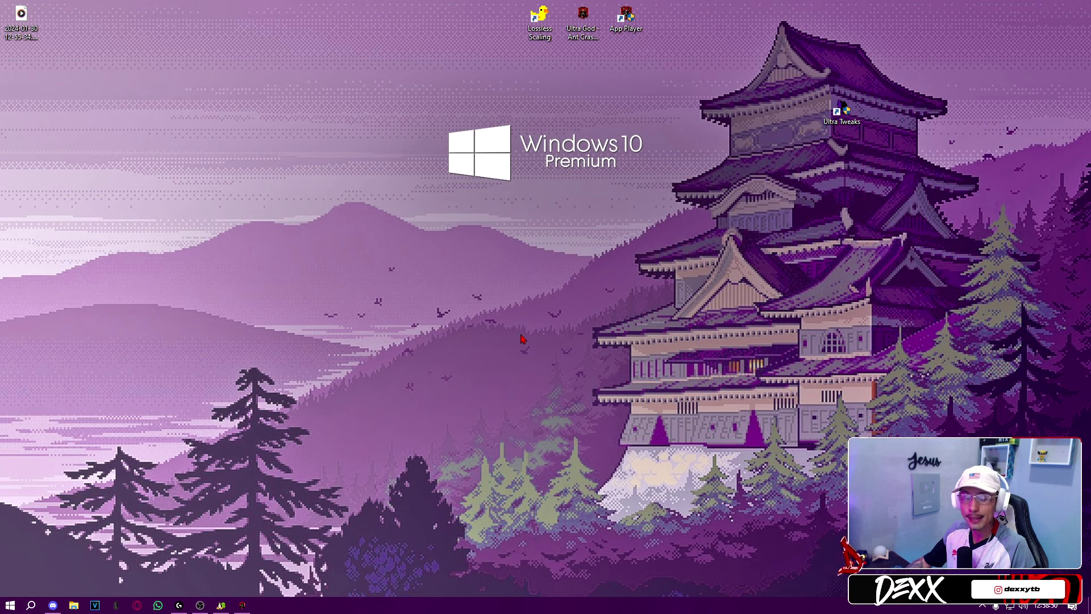
# Launch the NVIDIA Control Panel and open the advanced display settings in Windows Settings
pyautogui.rightClick(486, 307)
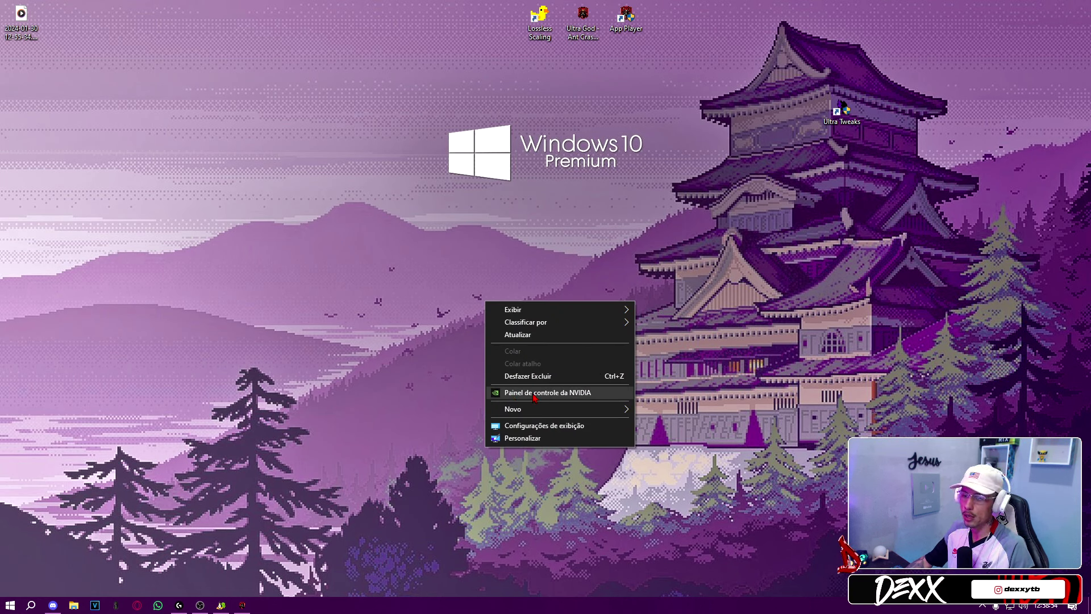
pyautogui.click(529, 393)
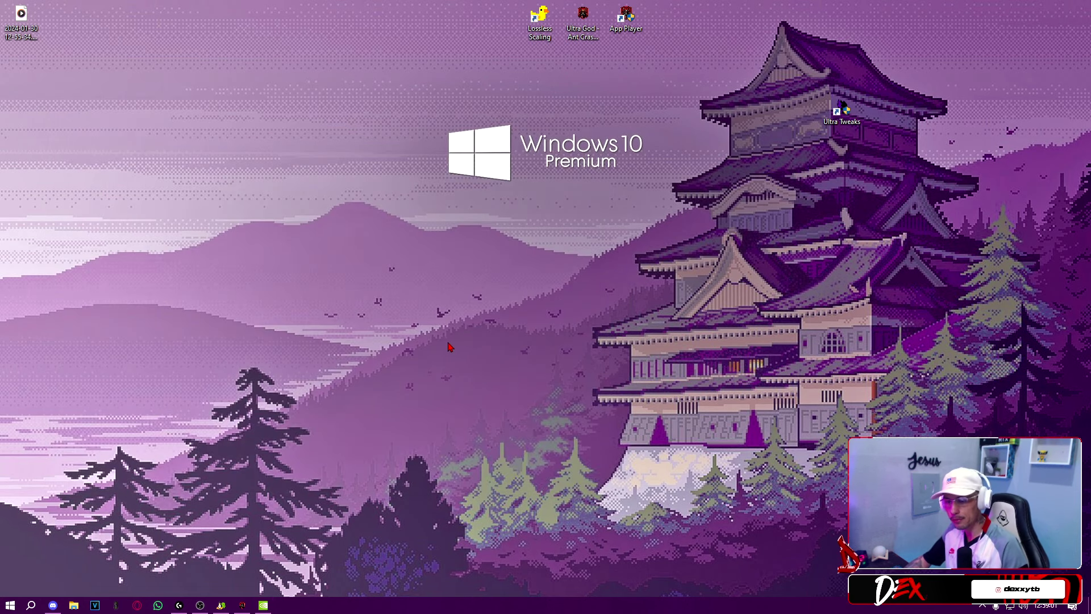
pyautogui.rightClick(449, 343)
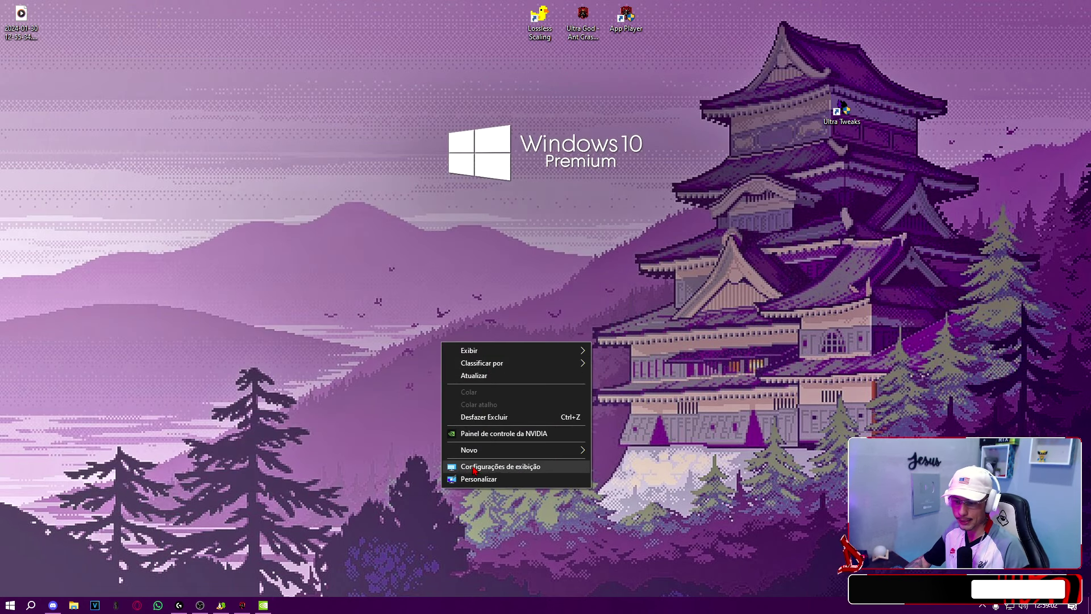
pyautogui.click(489, 467)
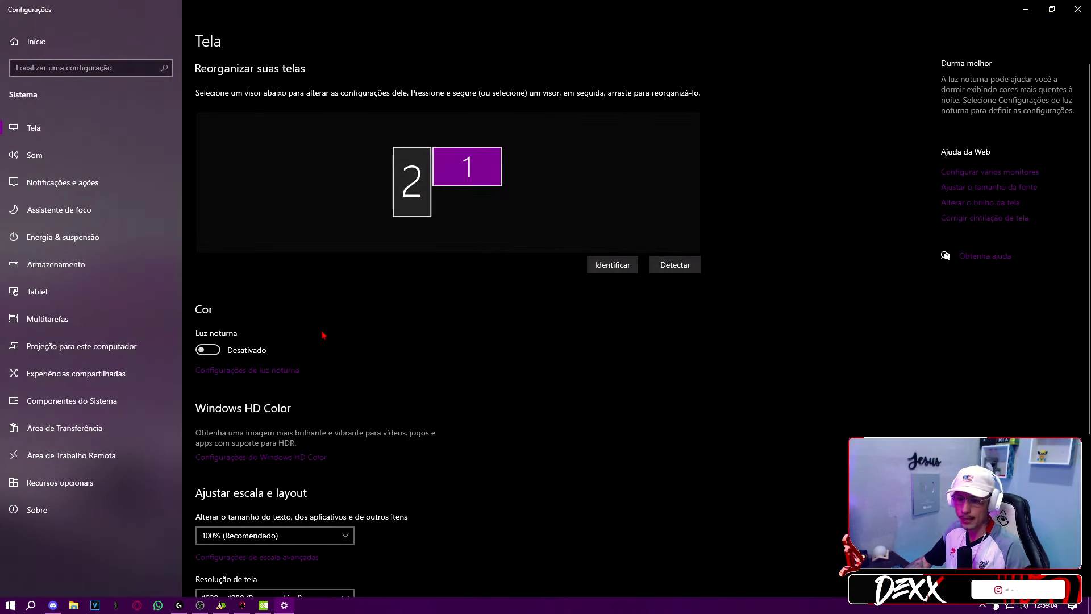
pyautogui.scroll(-4, 321, 215)
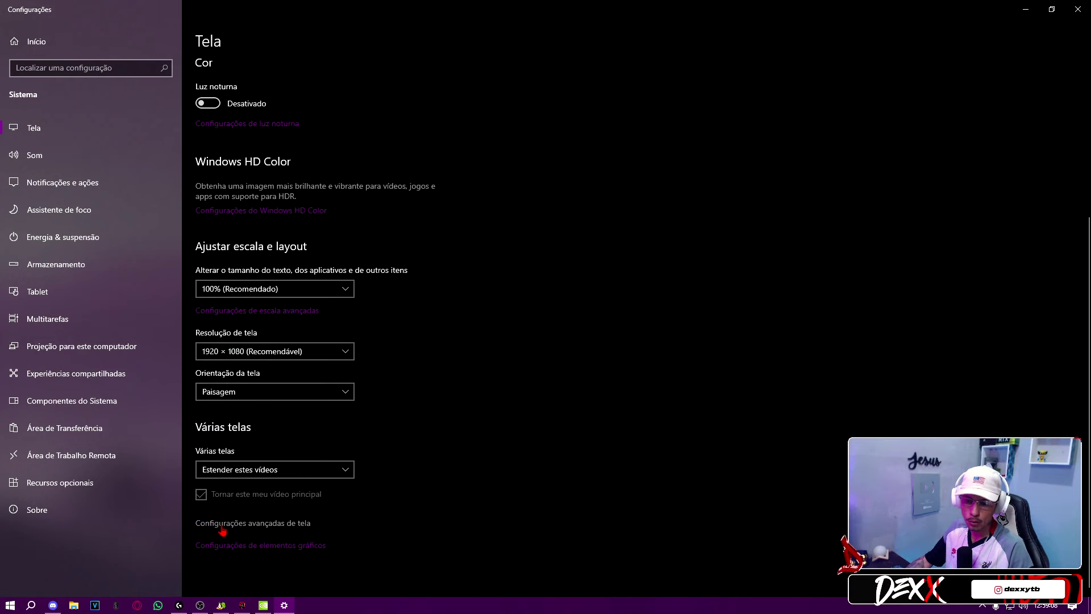
pyautogui.click(243, 527)
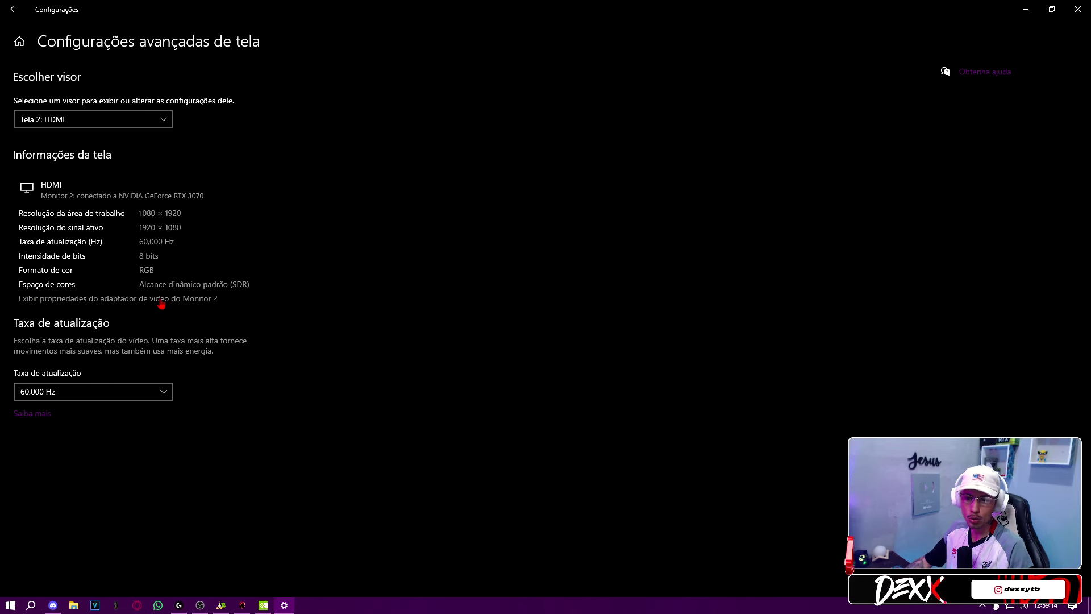
# Choose display Tela 1: CRS24B and list all modes in its video adapter properties
pyautogui.click(103, 119)
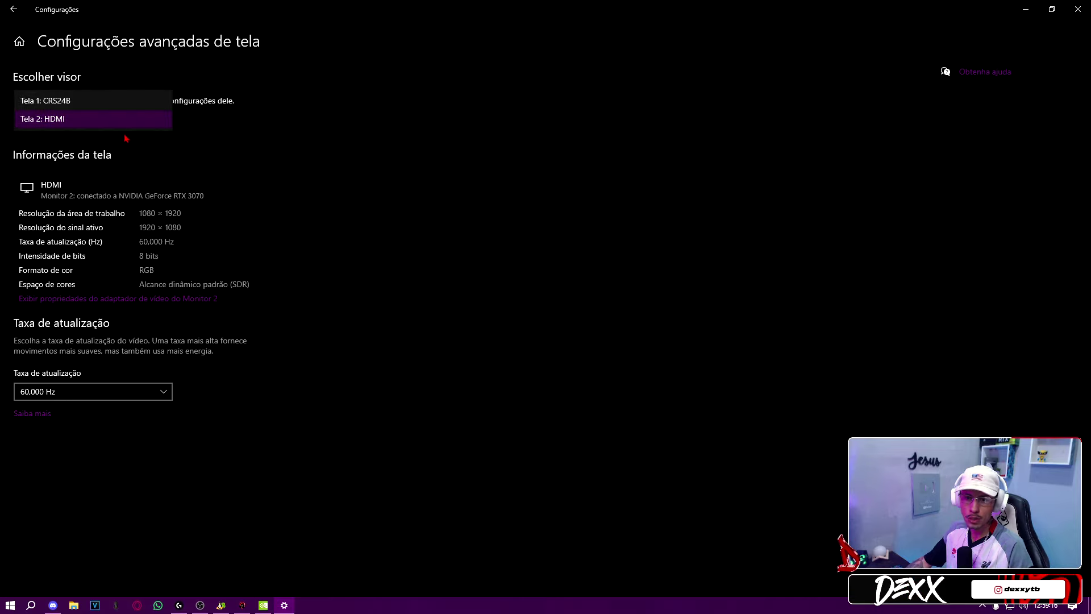
pyautogui.click(87, 105)
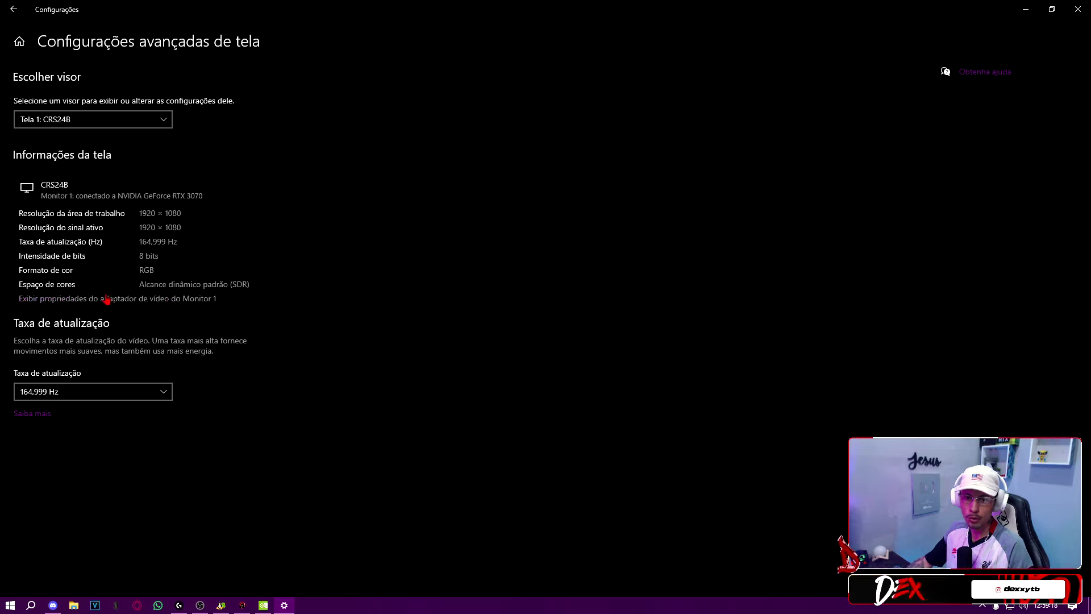
pyautogui.click(136, 300)
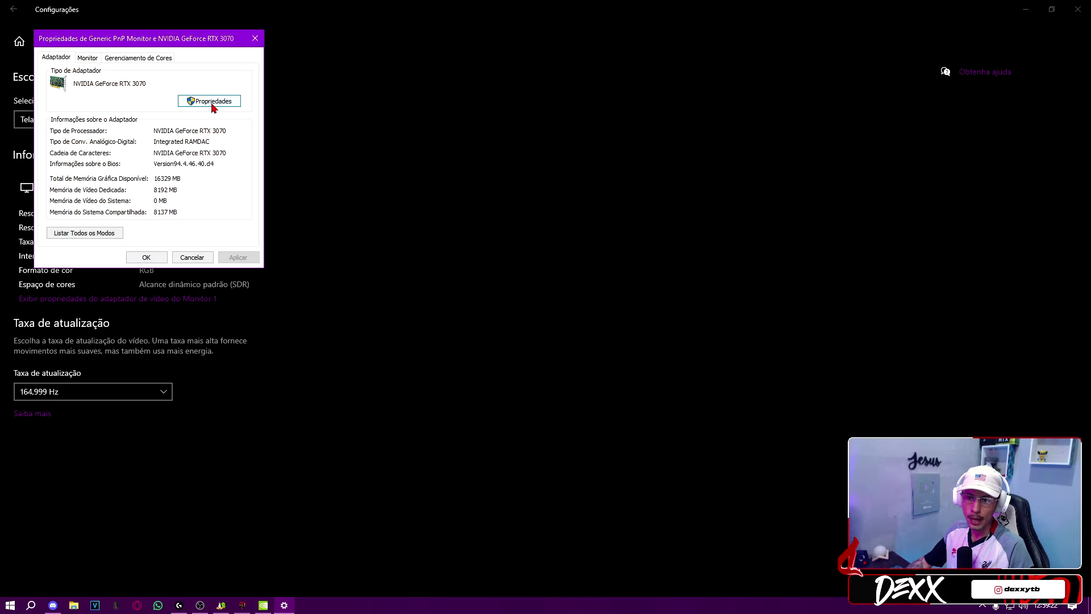
pyautogui.click(80, 233)
# Look through the list of valid display modes from 640 por 480 to 1280 por 1024 and close the adapter properties and Settings
pyautogui.moveTo(235, 144); pyautogui.dragTo(235, 116)
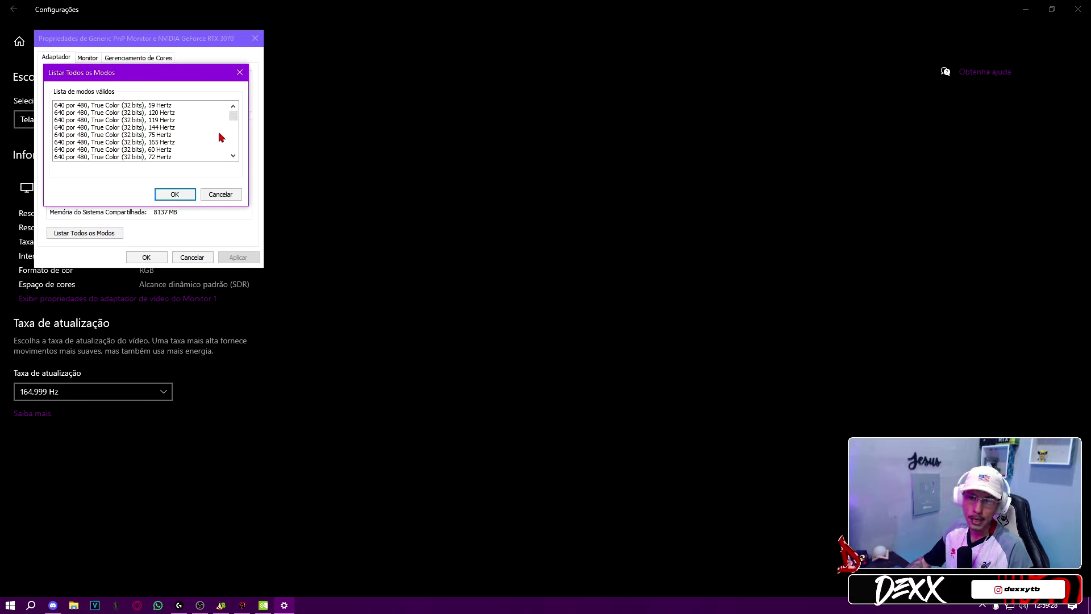
pyautogui.scroll(-5, 103, 128)
pyautogui.click(80, 135)
pyautogui.scroll(-5, 79, 147)
pyautogui.scroll(-5, 78, 152)
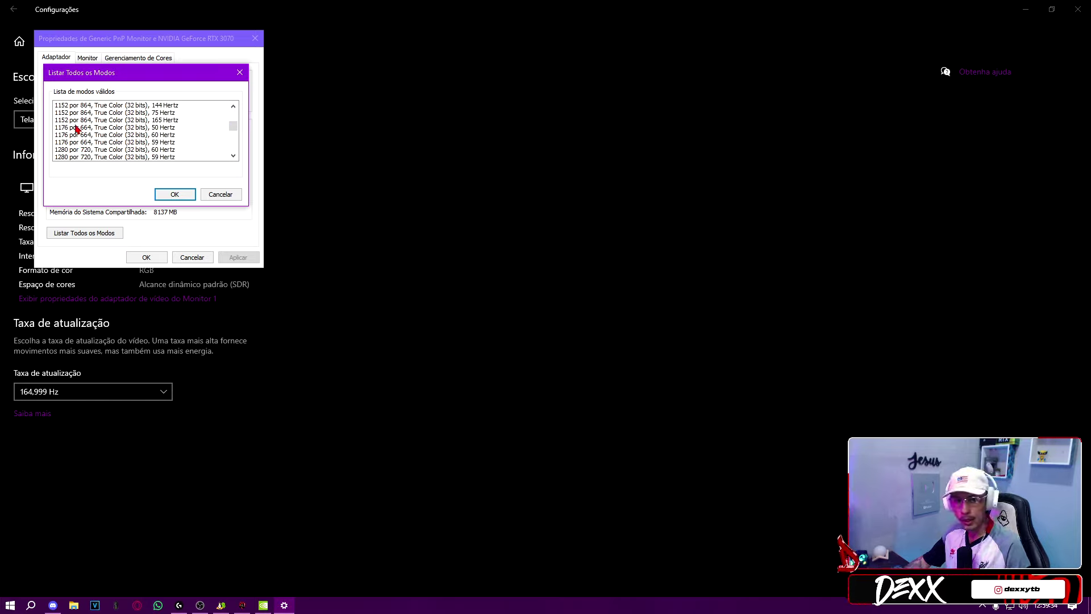
pyautogui.click(75, 128)
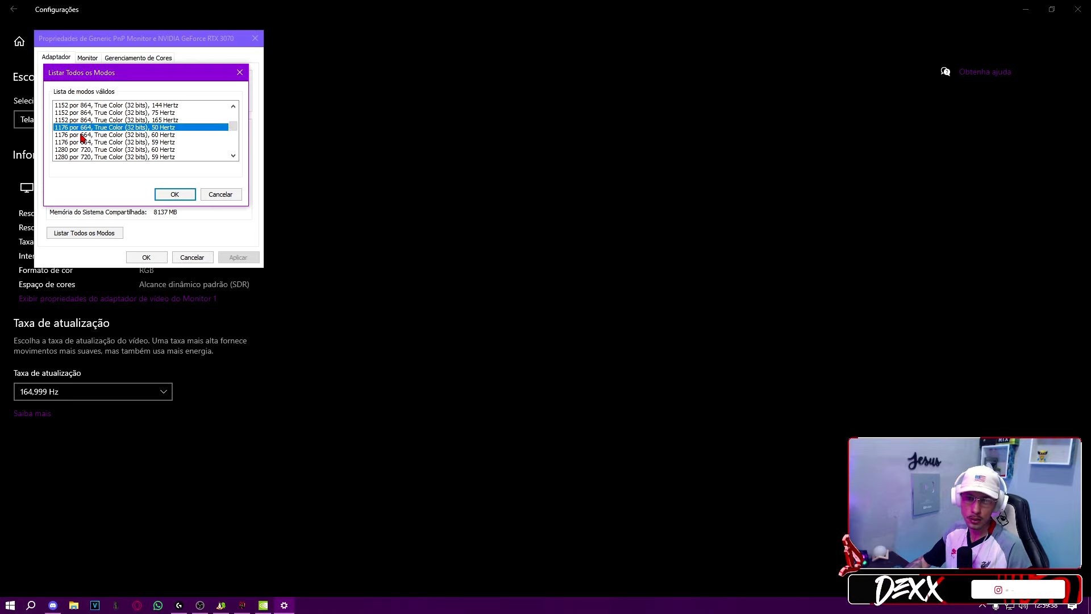
pyautogui.scroll(-1, 82, 137)
pyautogui.click(80, 134)
pyautogui.scroll(-1, 78, 142)
pyautogui.click(78, 142)
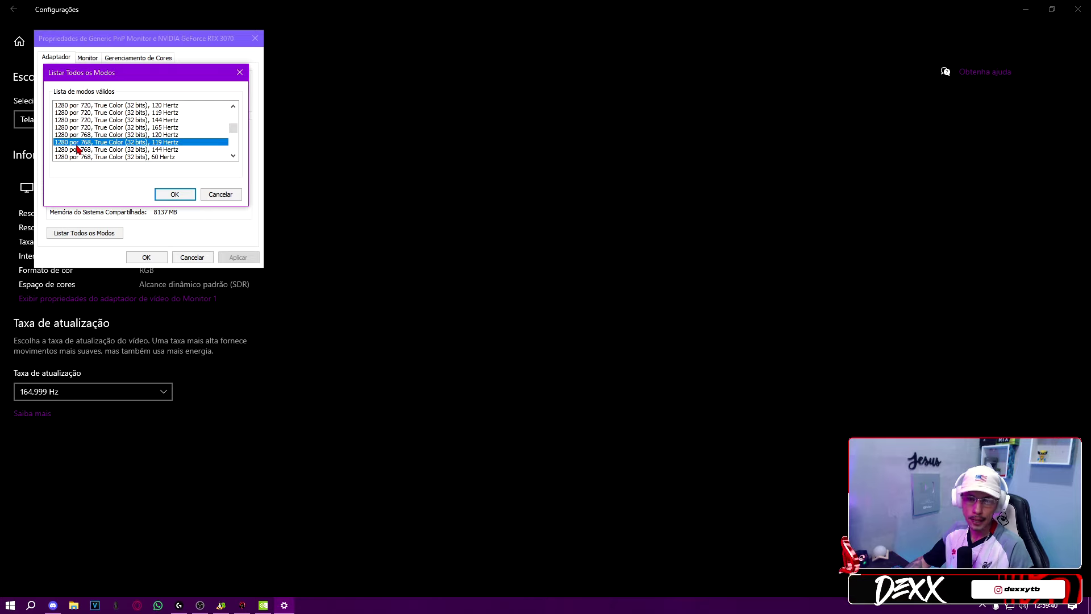
pyautogui.scroll(-1, 75, 142)
pyautogui.click(79, 134)
pyautogui.scroll(-5, 71, 135)
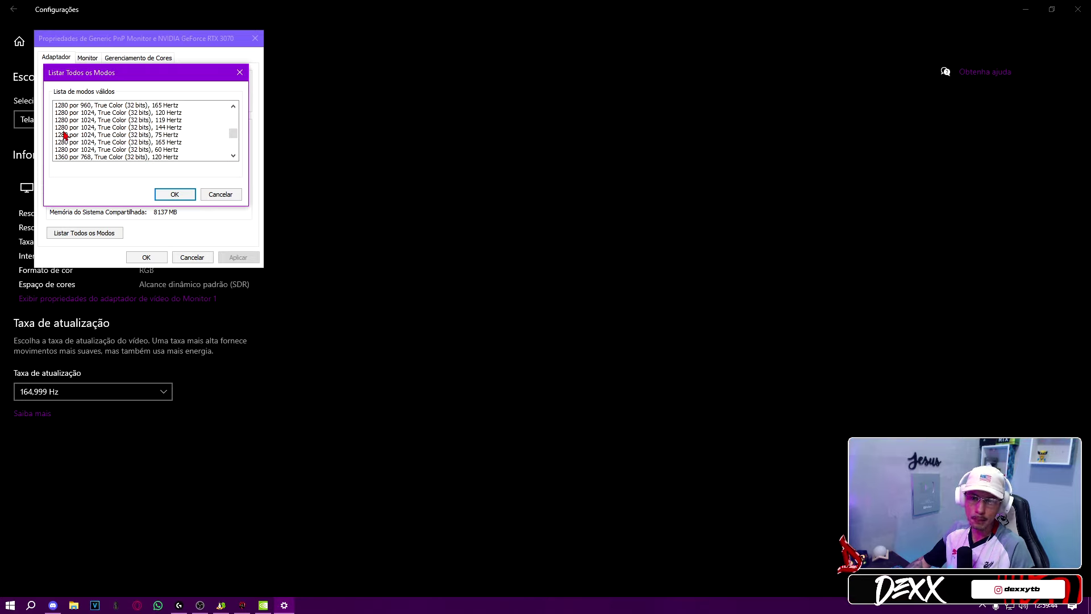
pyautogui.click(64, 134)
pyautogui.click(171, 195)
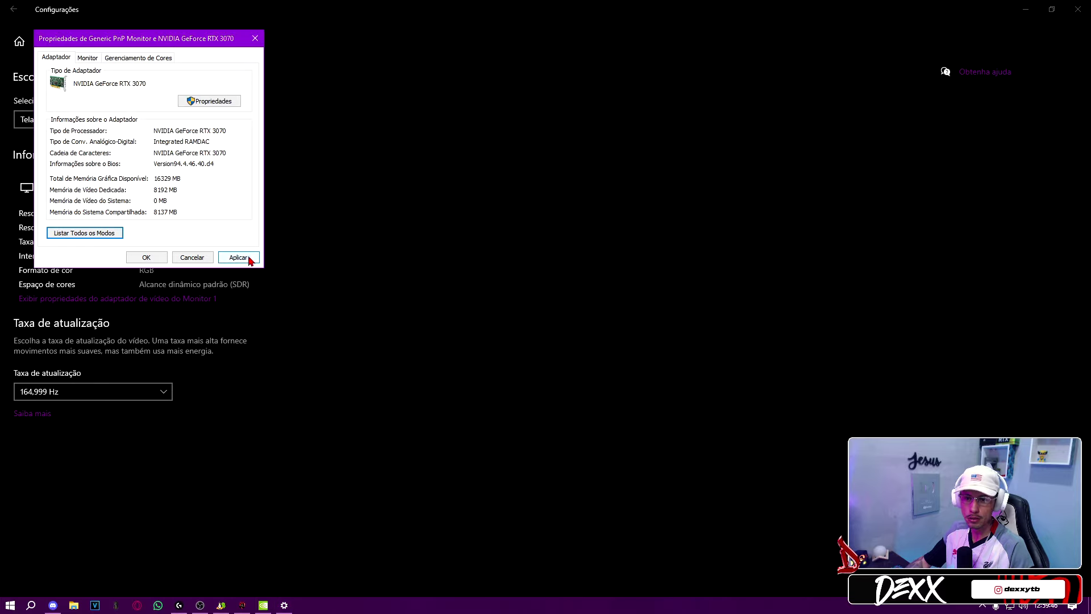
pyautogui.click(197, 258)
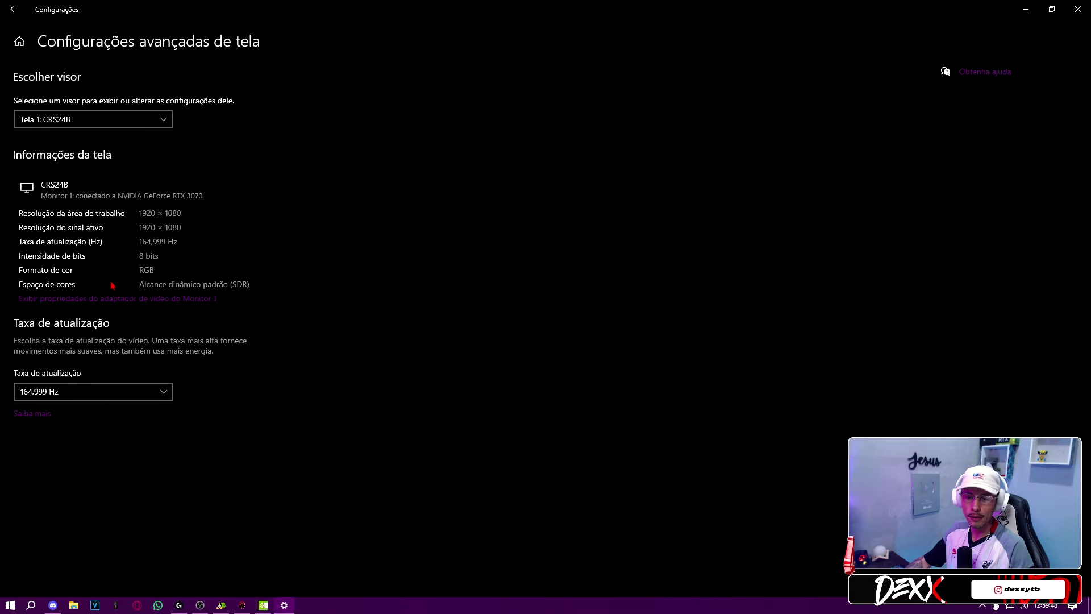
pyautogui.click(1077, 9)
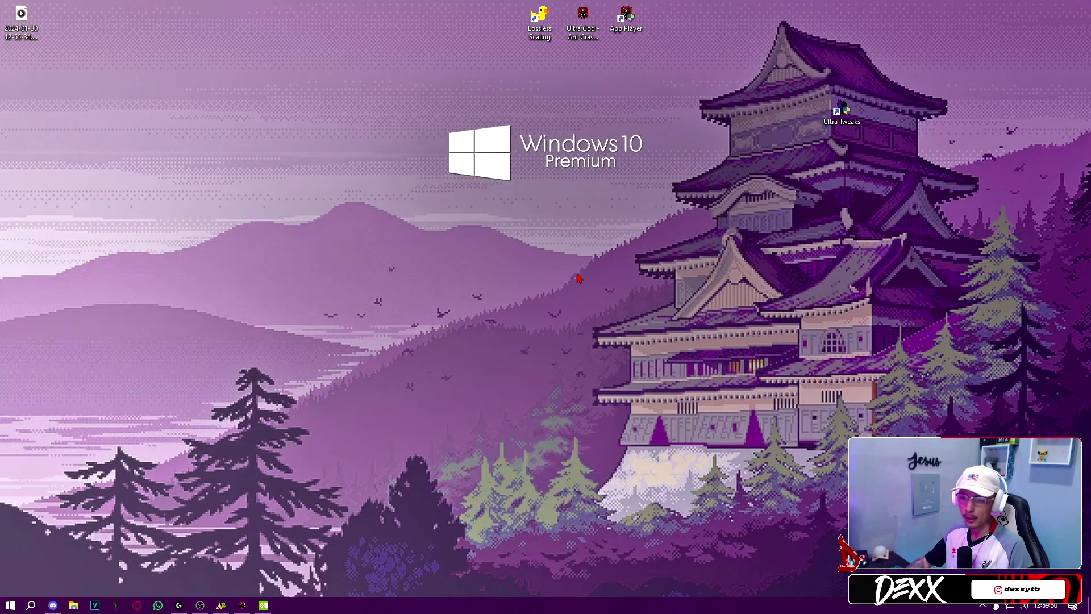
# Switch to the MSI emulator running Free Fire and open its Visualização settings
pyautogui.click(242, 605)
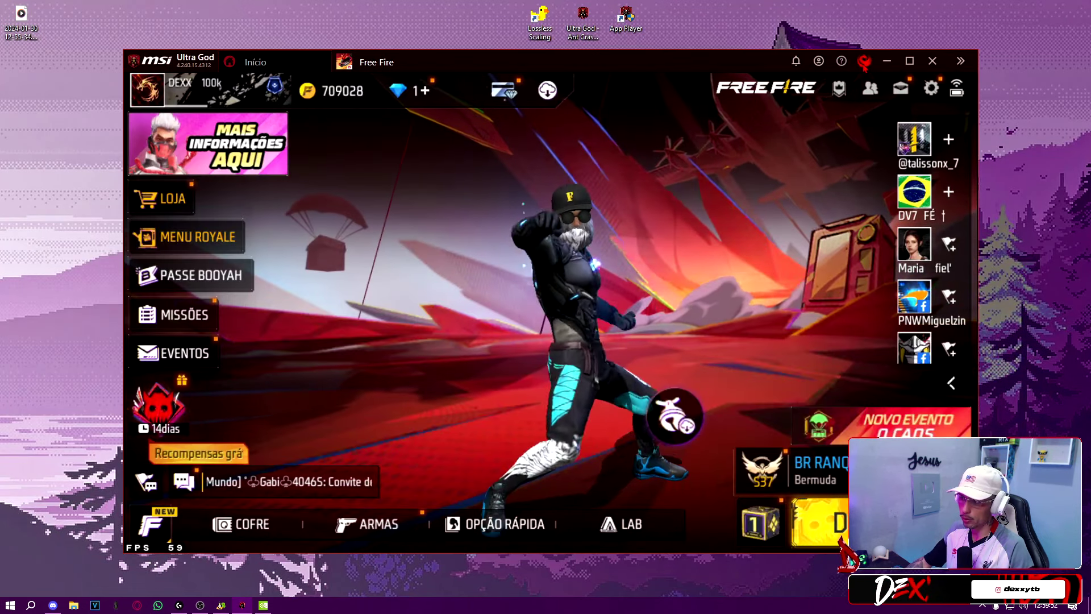
pyautogui.click(865, 61)
pyautogui.click(817, 91)
pyautogui.click(371, 208)
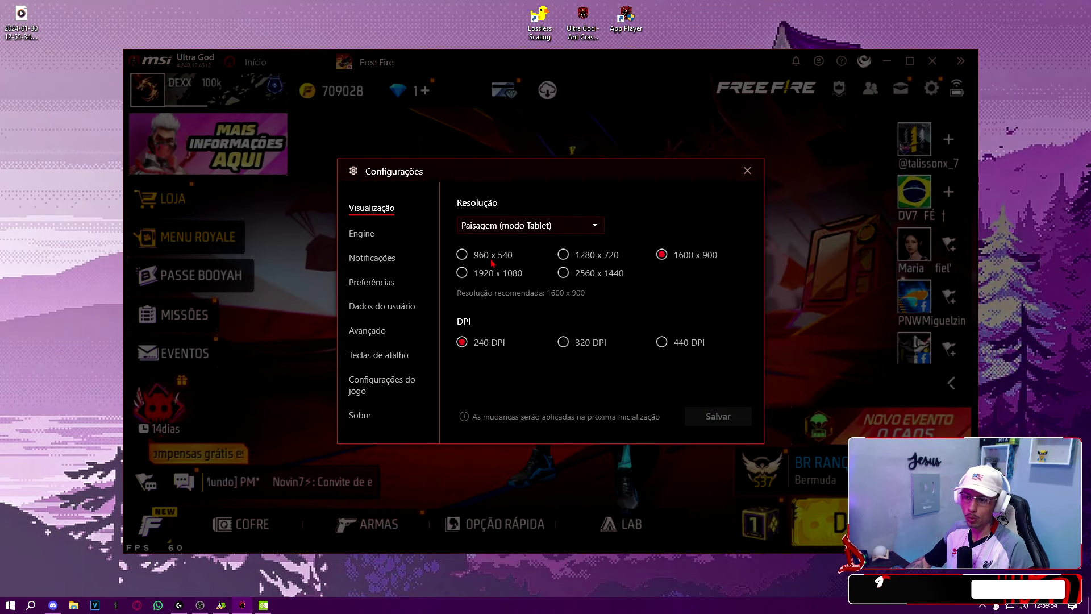
# Try a Personalizado emulator resolution with a height of 1224, discard the changes and minimize the emulator
pyautogui.click(595, 226)
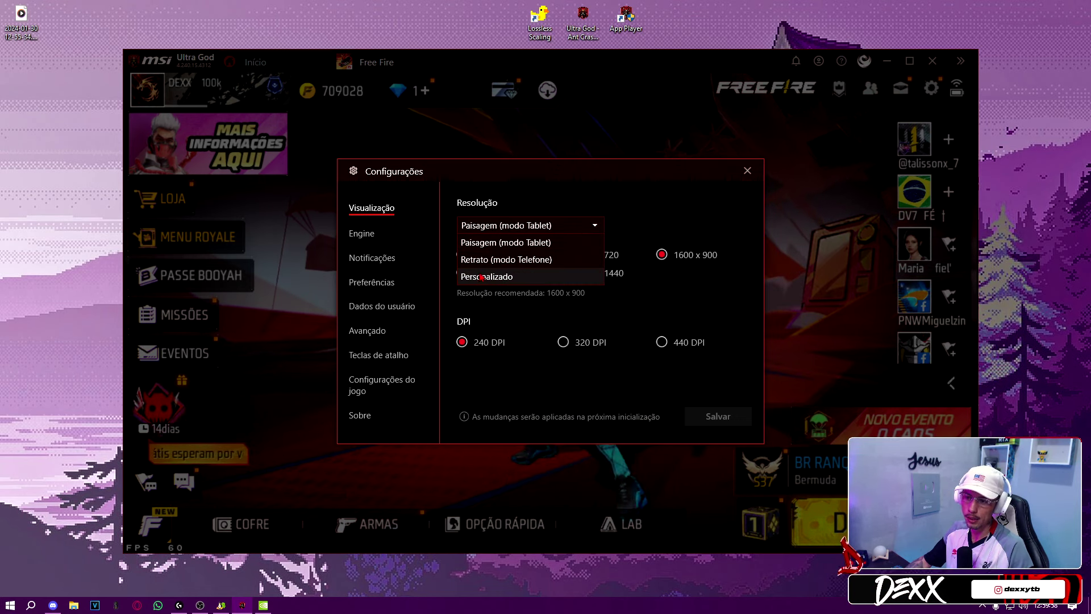
pyautogui.click(491, 276)
pyautogui.click(524, 258)
pyautogui.press('Tab')
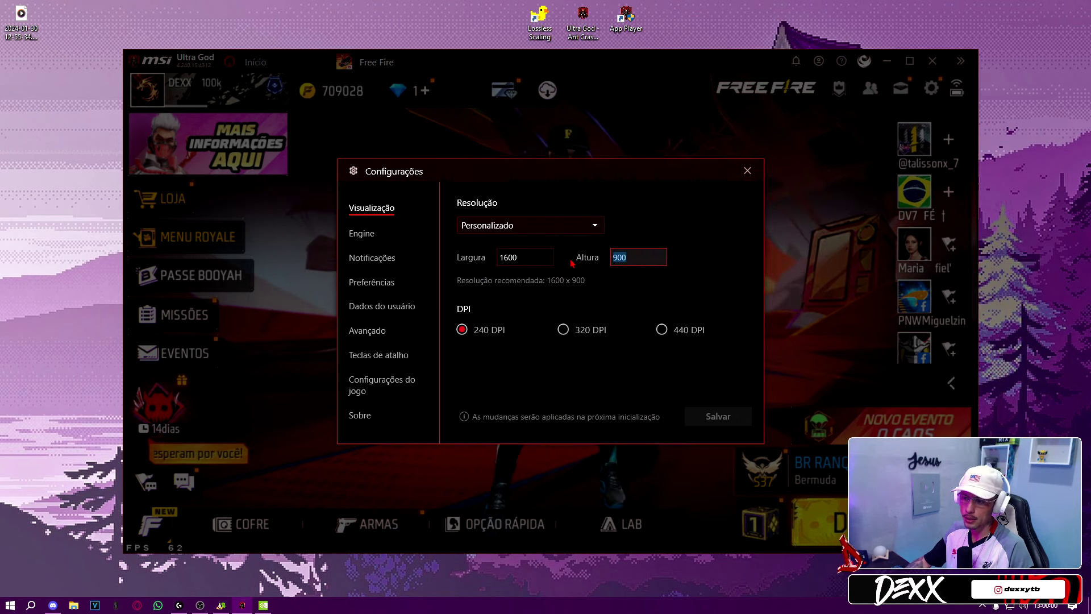
pyautogui.write('1224')
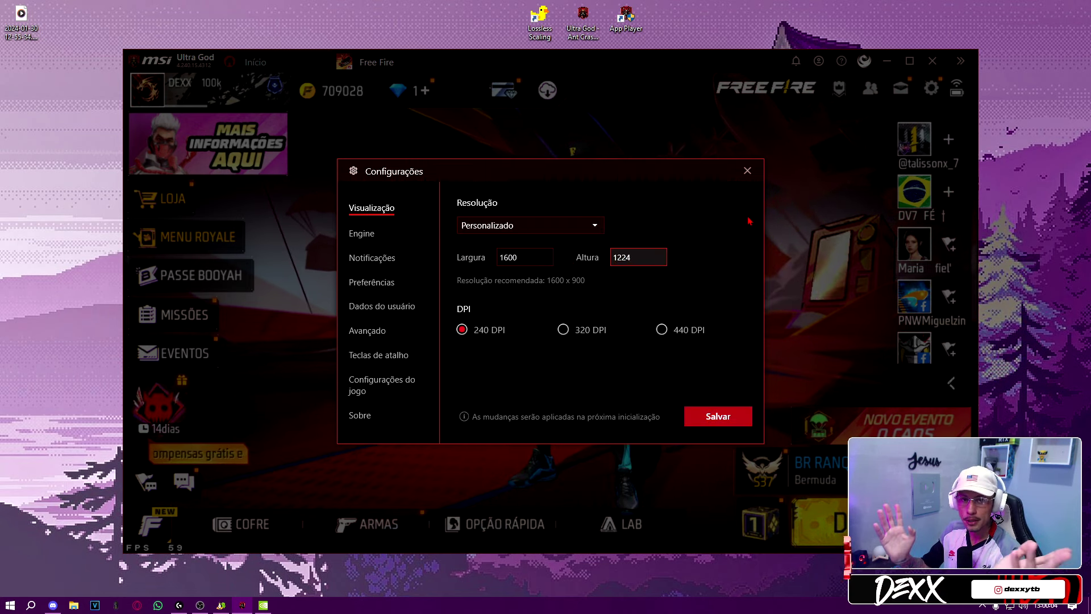
pyautogui.click(747, 170)
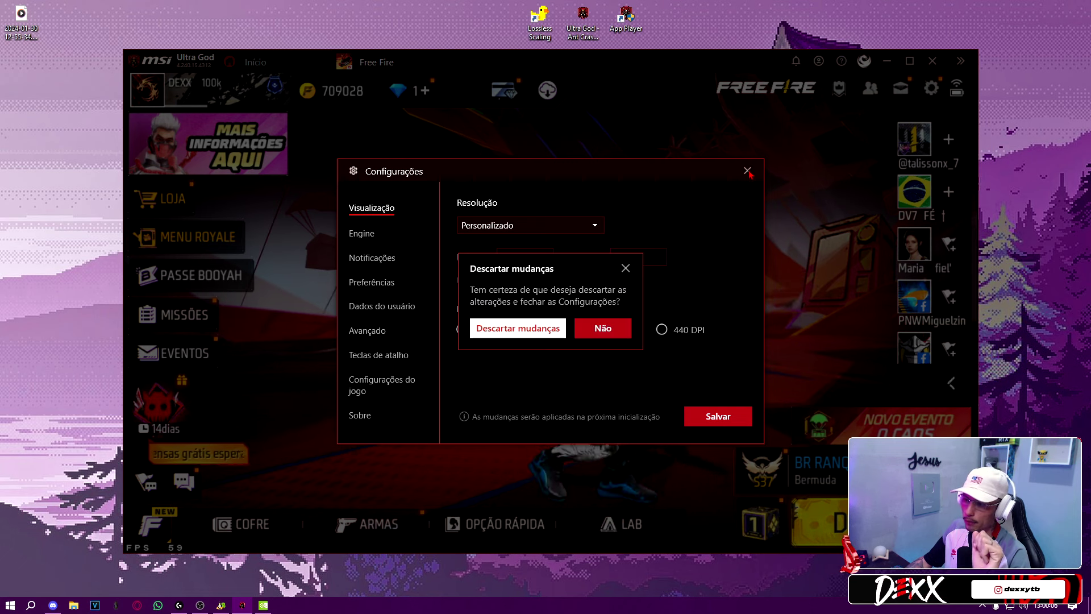
pyautogui.click(517, 326)
pyautogui.click(887, 61)
# Open the NVIDIA Control Panel, maximize its window and show the Mudar resolução page
pyautogui.rightClick(404, 284)
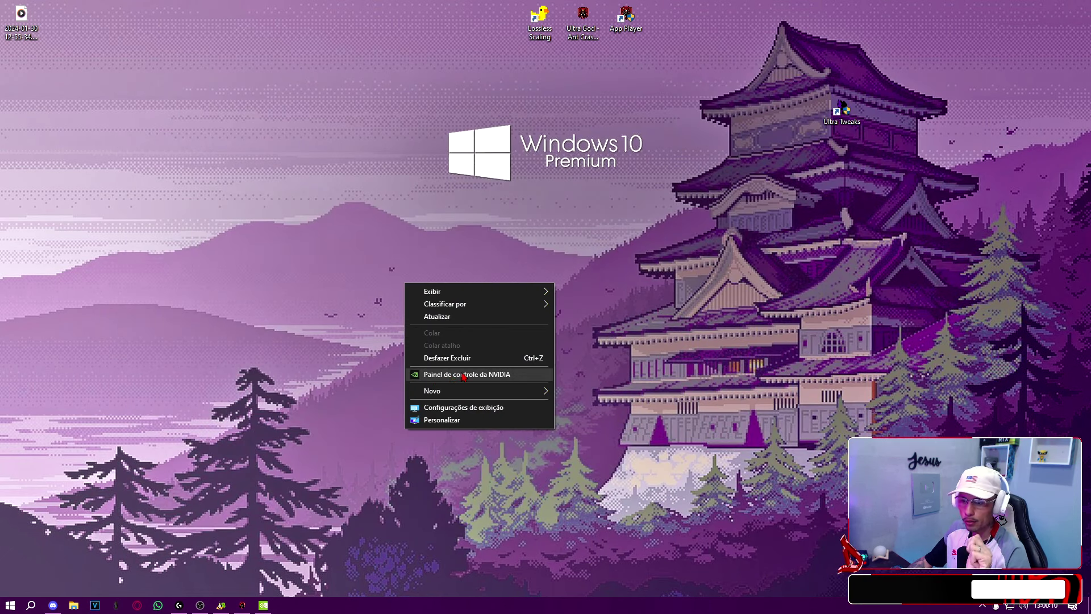
pyautogui.click(464, 375)
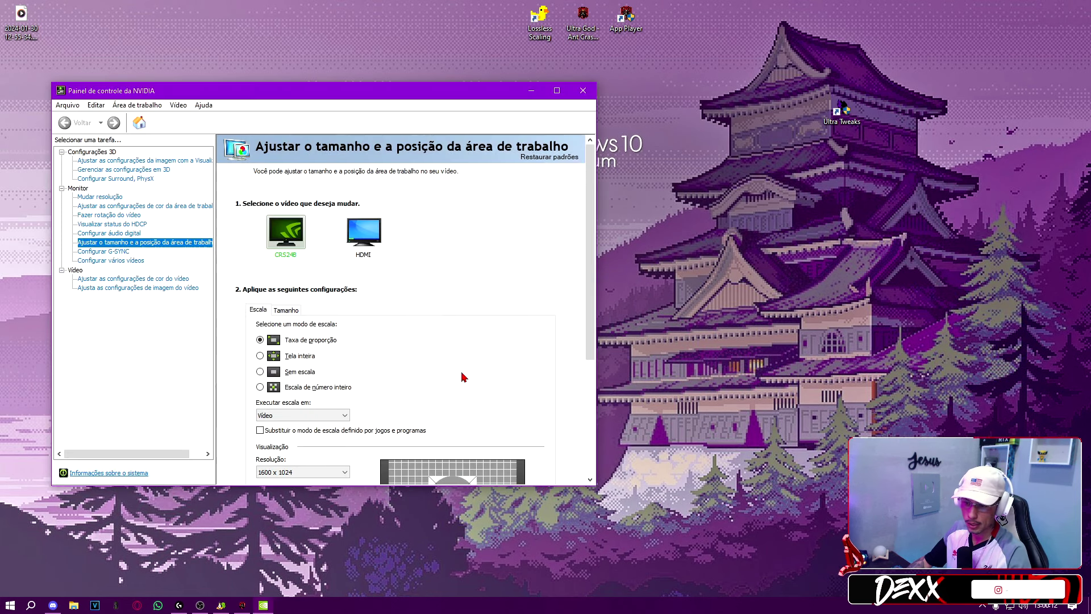
pyautogui.moveTo(329, 96); pyautogui.dragTo(612, 103)
pyautogui.doubleClick(612, 103)
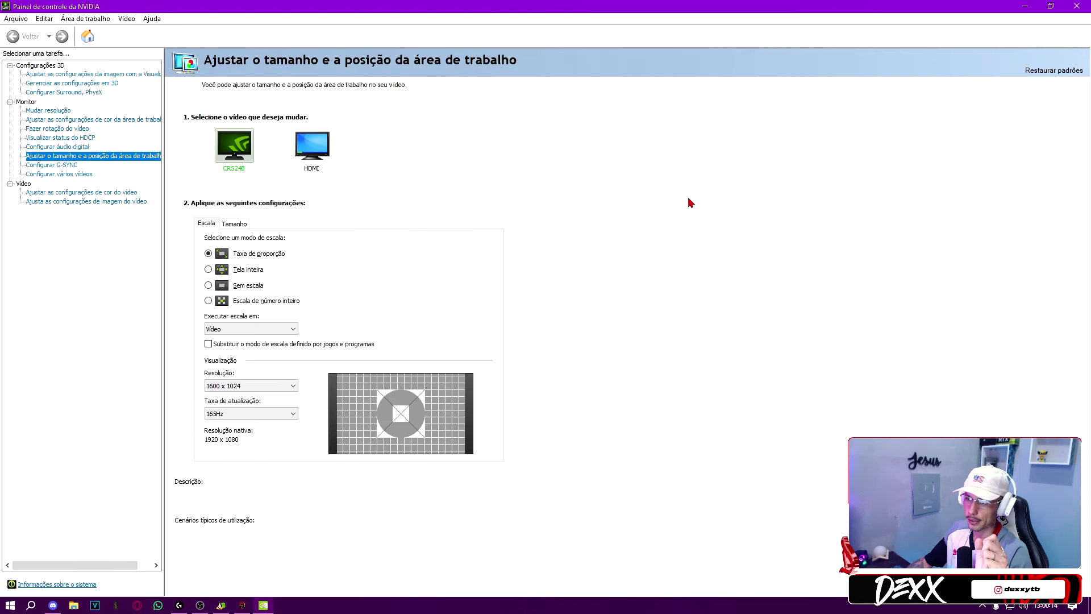
pyautogui.click(45, 112)
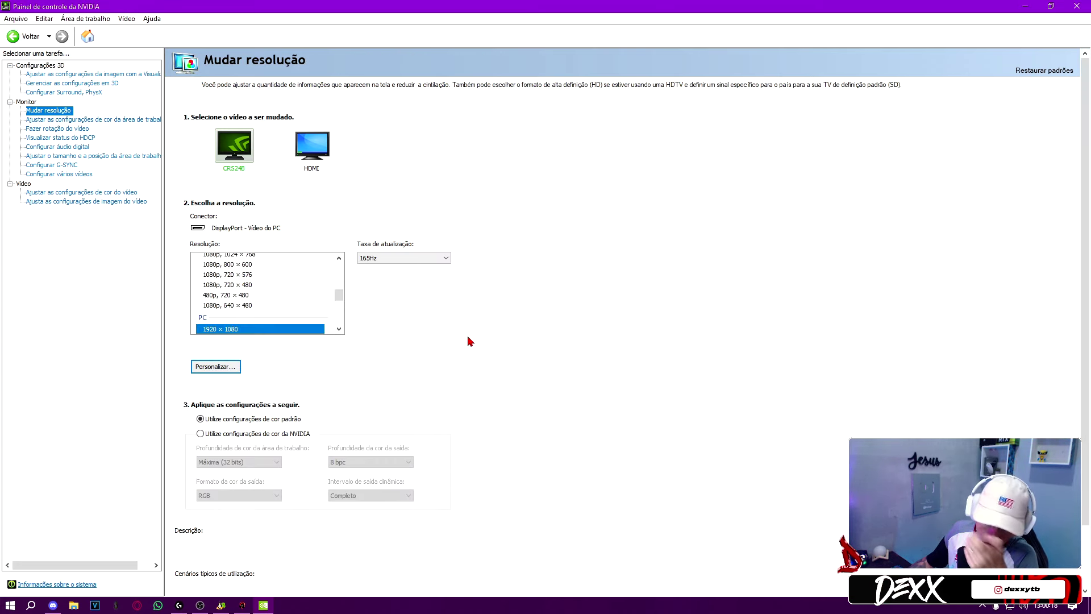
# Accept the NVIDIA terms, try a custom resolution of 1600 horizontal pixels by 1024 vertical lines, cancel it and minimize the control panel
pyautogui.click(210, 370)
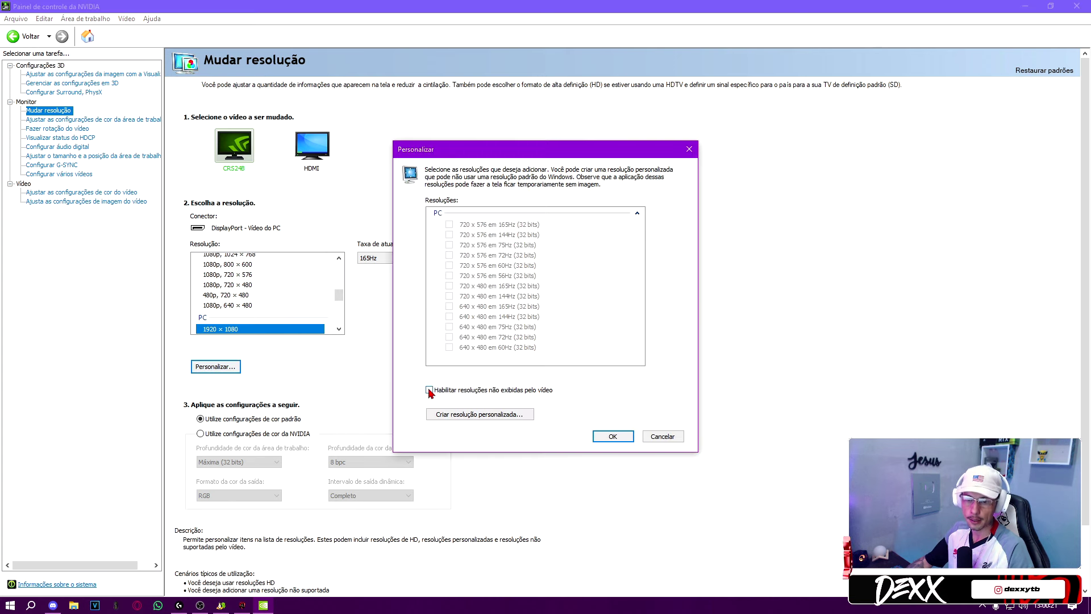
pyautogui.click(446, 418)
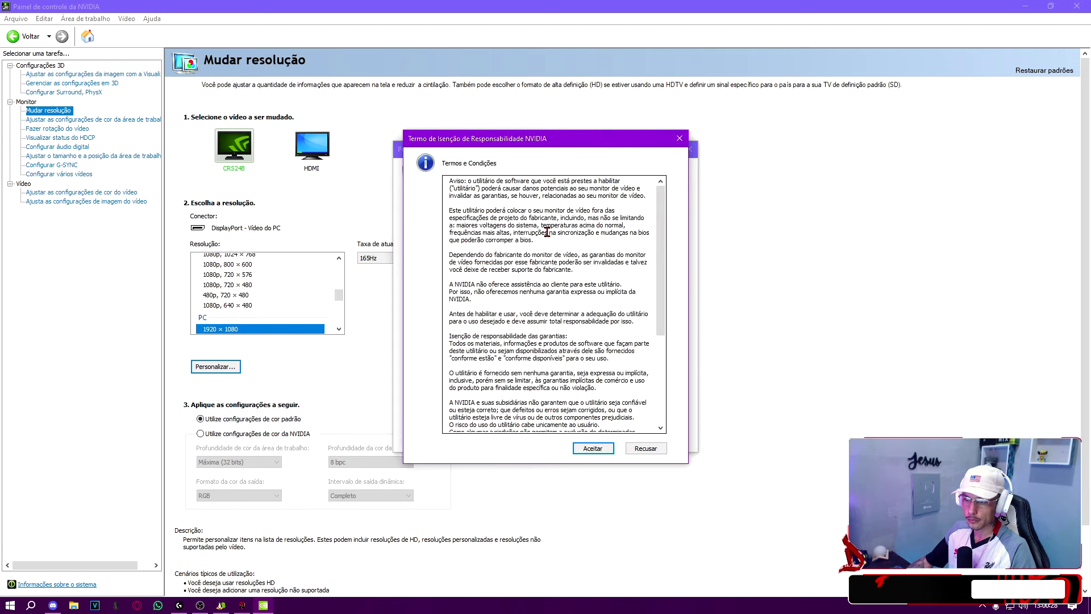
pyautogui.click(594, 449)
pyautogui.moveTo(521, 219); pyautogui.dragTo(417, 213)
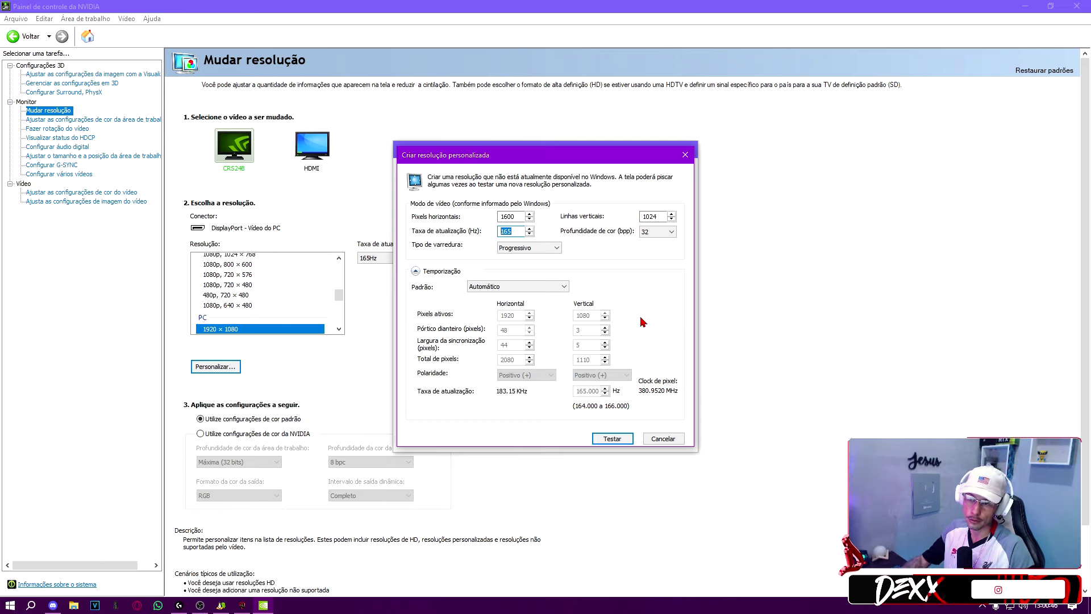
pyautogui.doubleClick(507, 231)
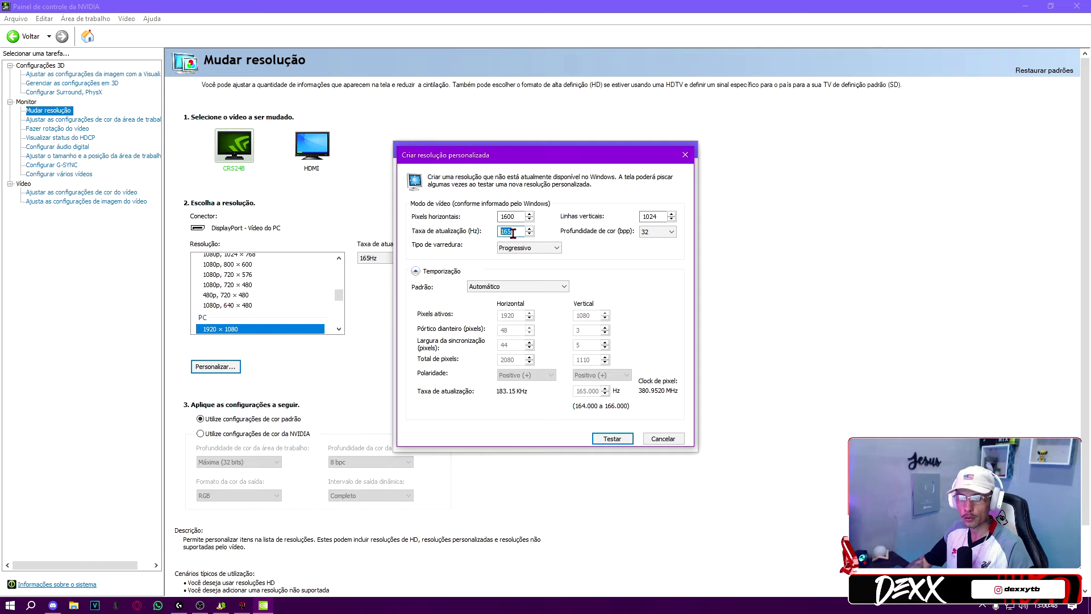
pyautogui.click(689, 161)
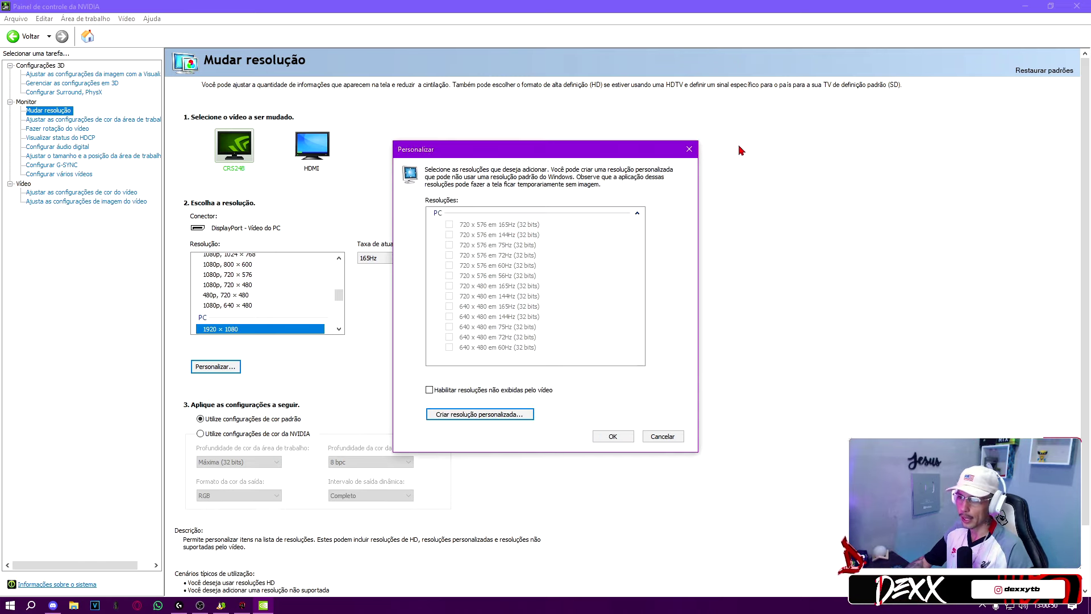
pyautogui.press('Return')
pyautogui.click(1026, 7)
# Open the advanced display settings from the desktop's Windows display settings
pyautogui.rightClick(473, 321)
pyautogui.click(500, 441)
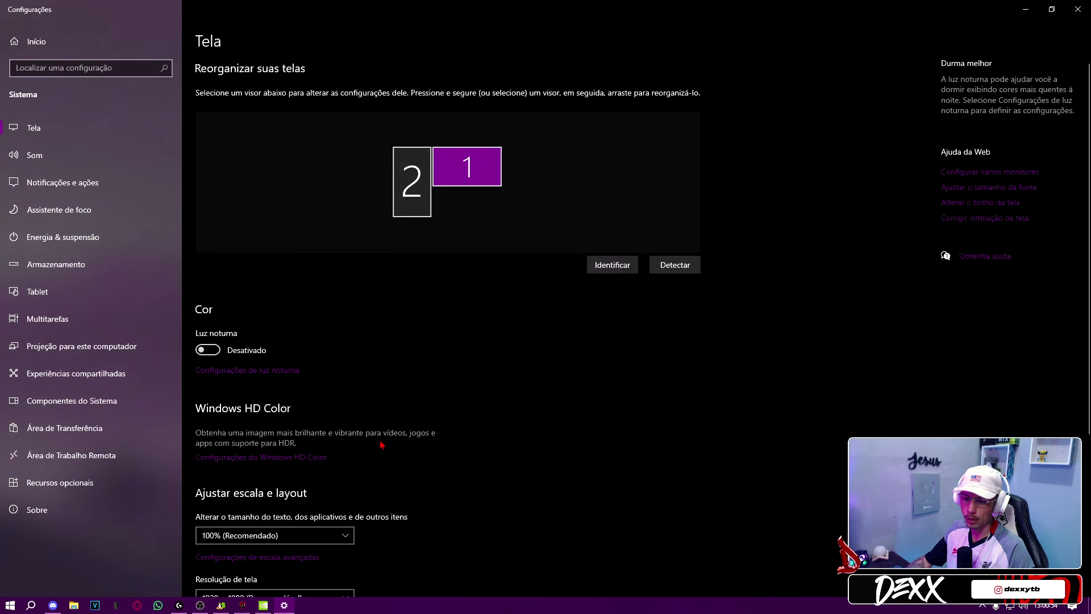
pyautogui.scroll(-5, 383, 445)
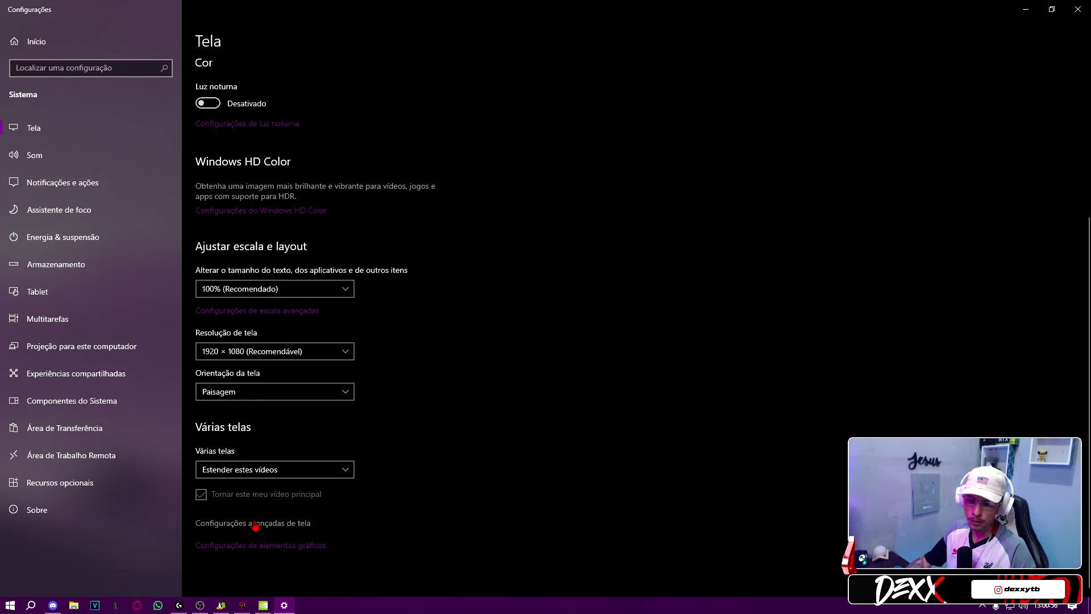
pyautogui.click(245, 524)
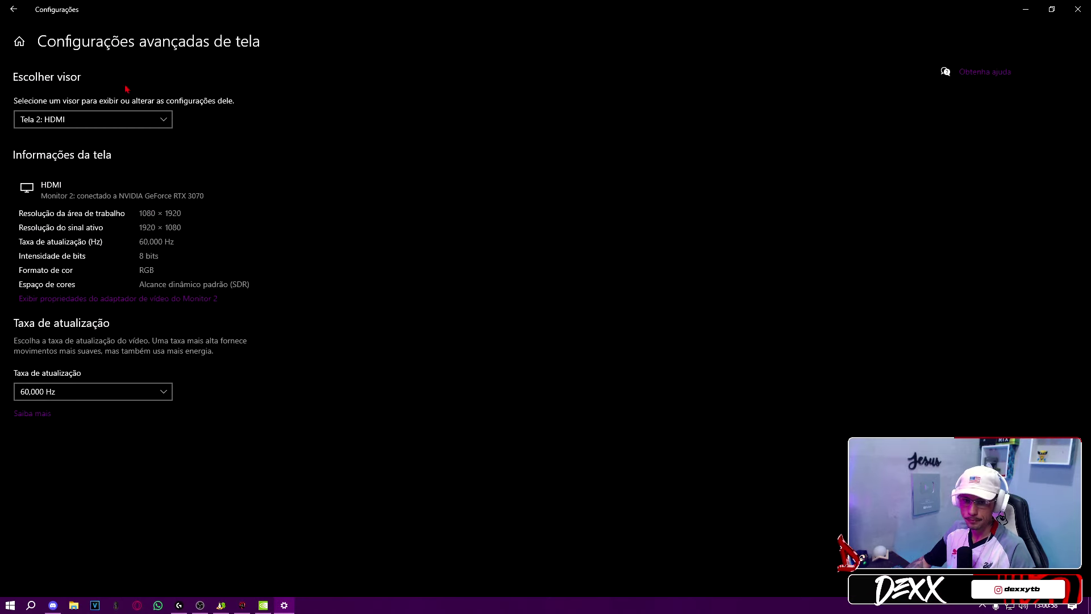
# Check the refresh rates offered for Tela 2: HDMI and Tela 1: CRS24B and close Settings
pyautogui.click(85, 392)
pyautogui.click(130, 398)
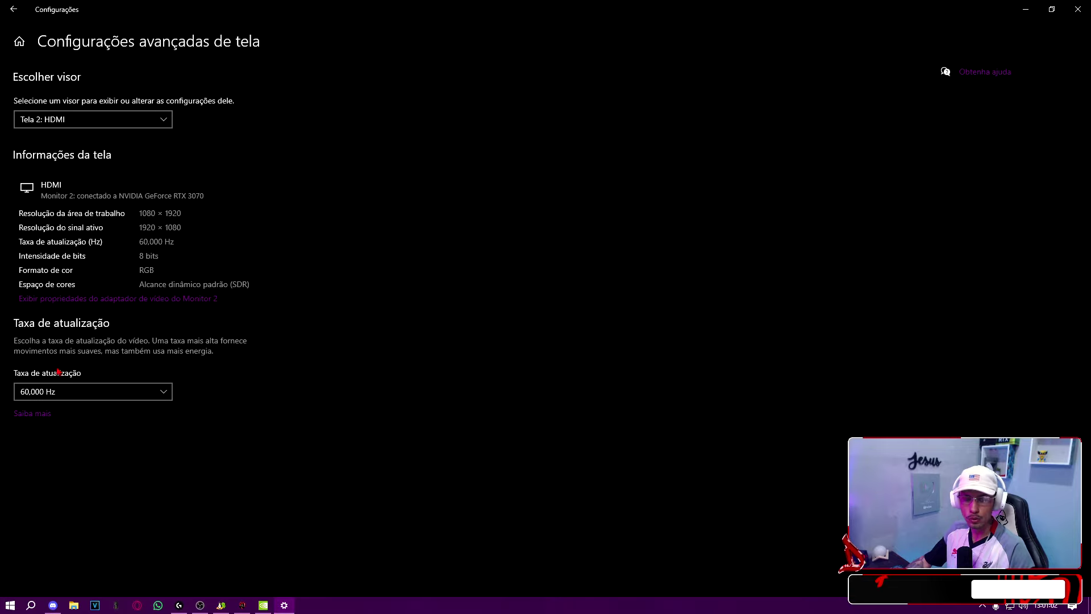
pyautogui.click(86, 121)
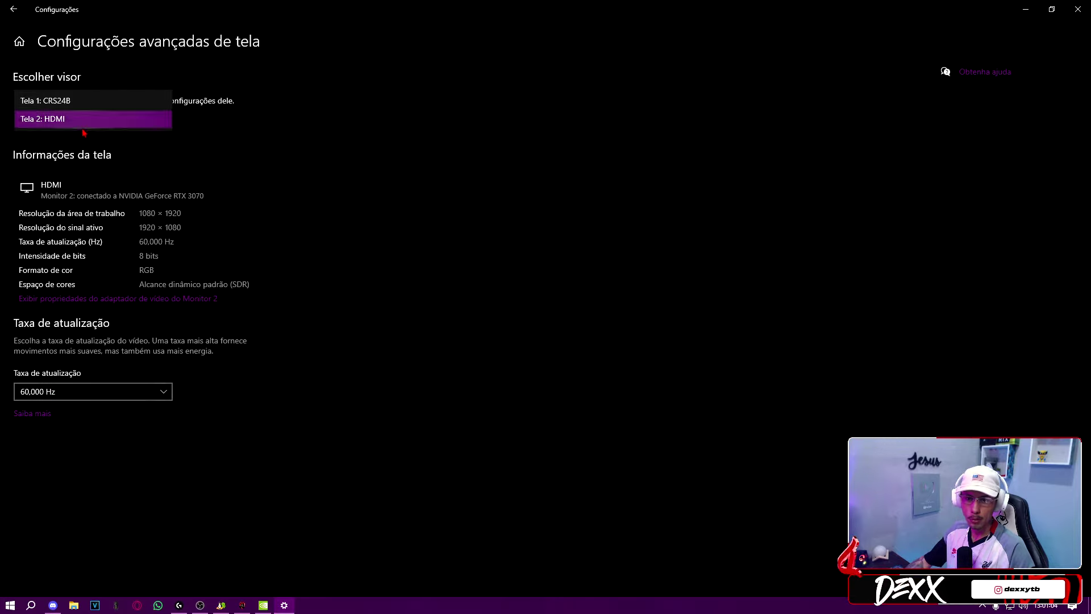
pyautogui.click(85, 101)
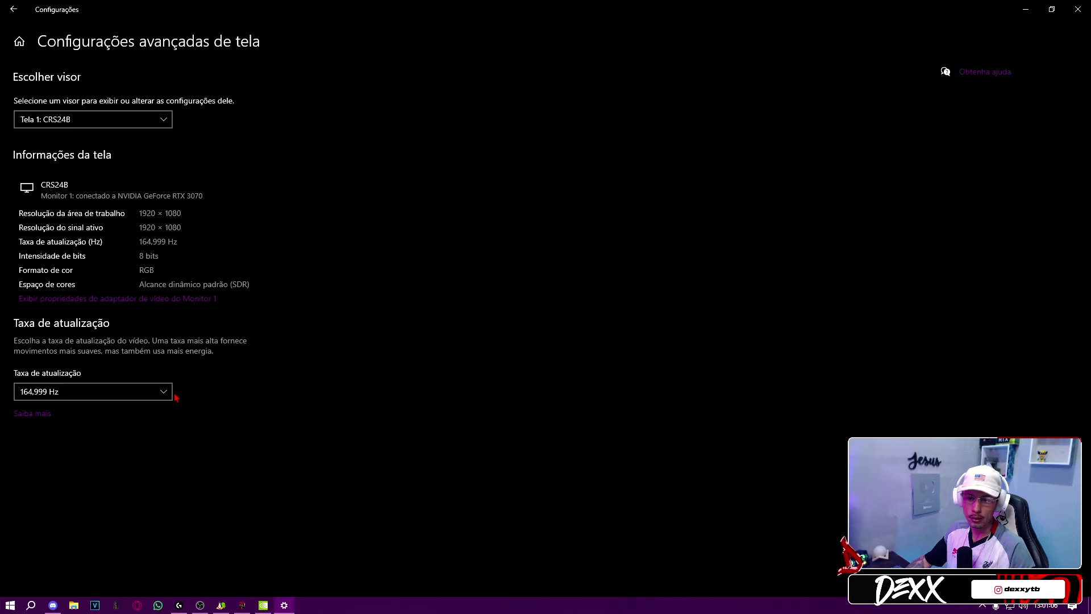
pyautogui.click(154, 394)
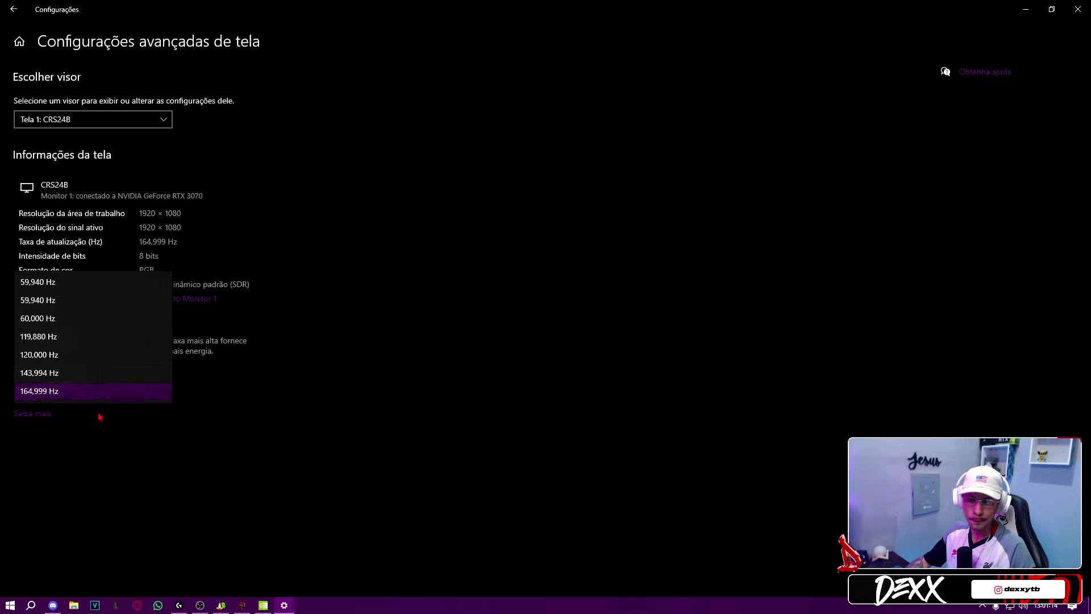
pyautogui.click(51, 285)
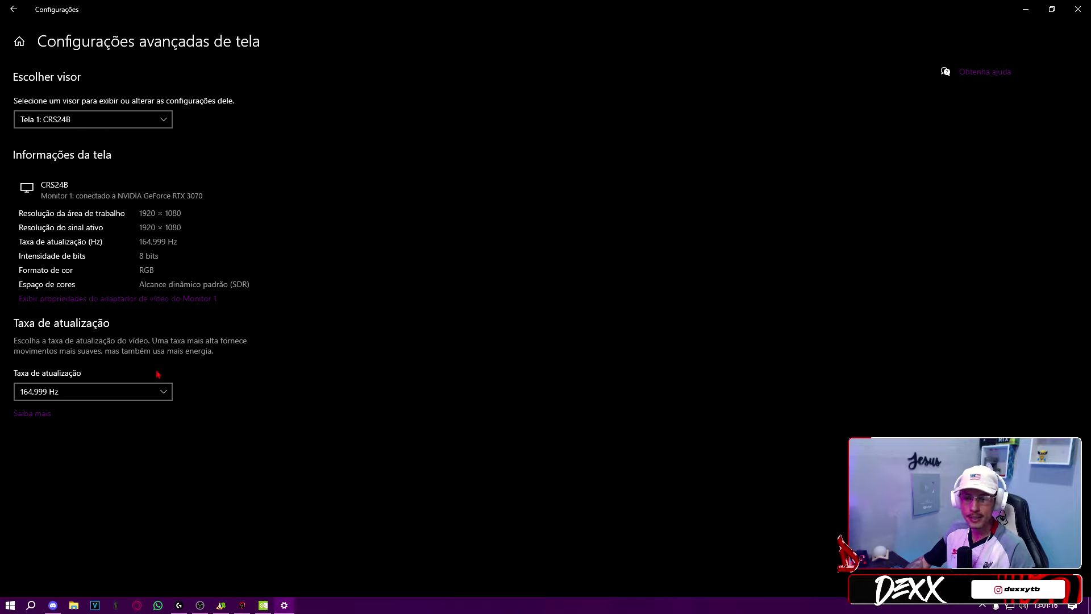
pyautogui.click(1078, 10)
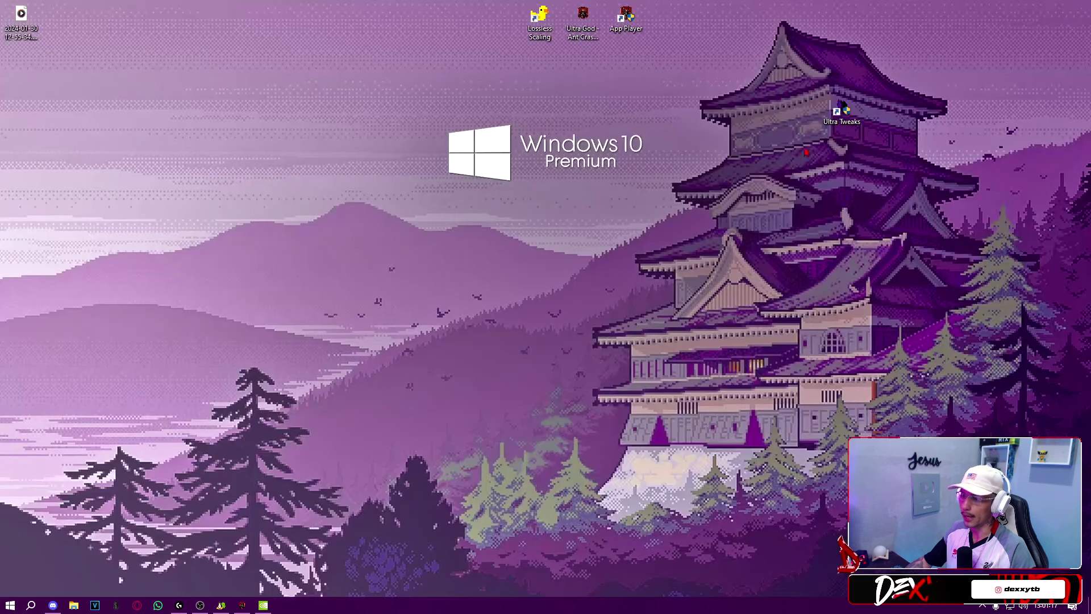
# Start a custom resolution in the NVIDIA Control Panel with 1600 horizontal pixels and 1024 vertical lines
pyautogui.click(263, 605)
pyautogui.click(217, 366)
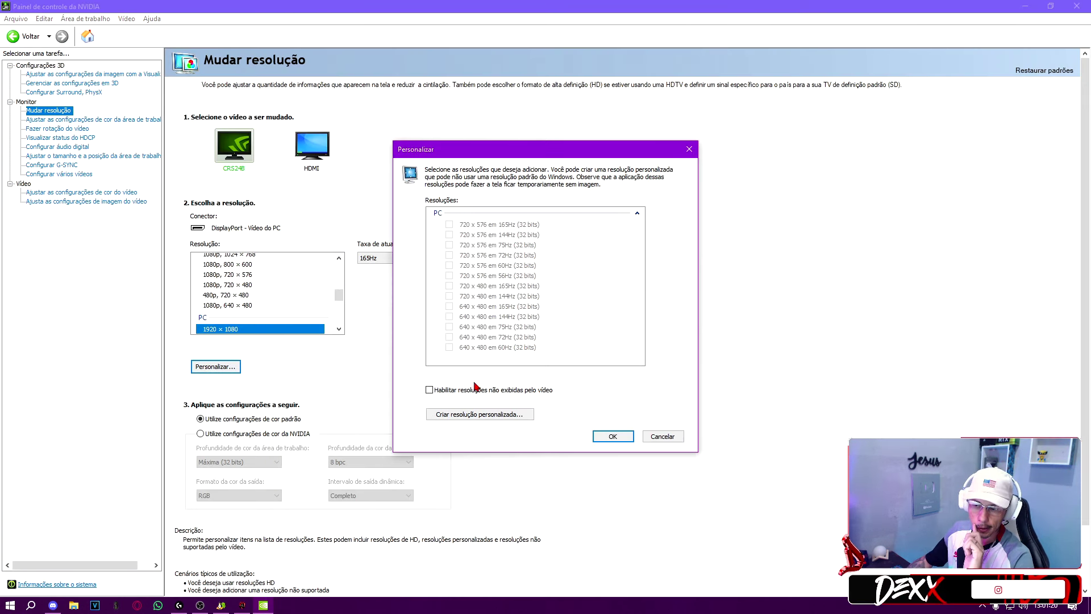
pyautogui.click(503, 413)
pyautogui.doubleClick(517, 216)
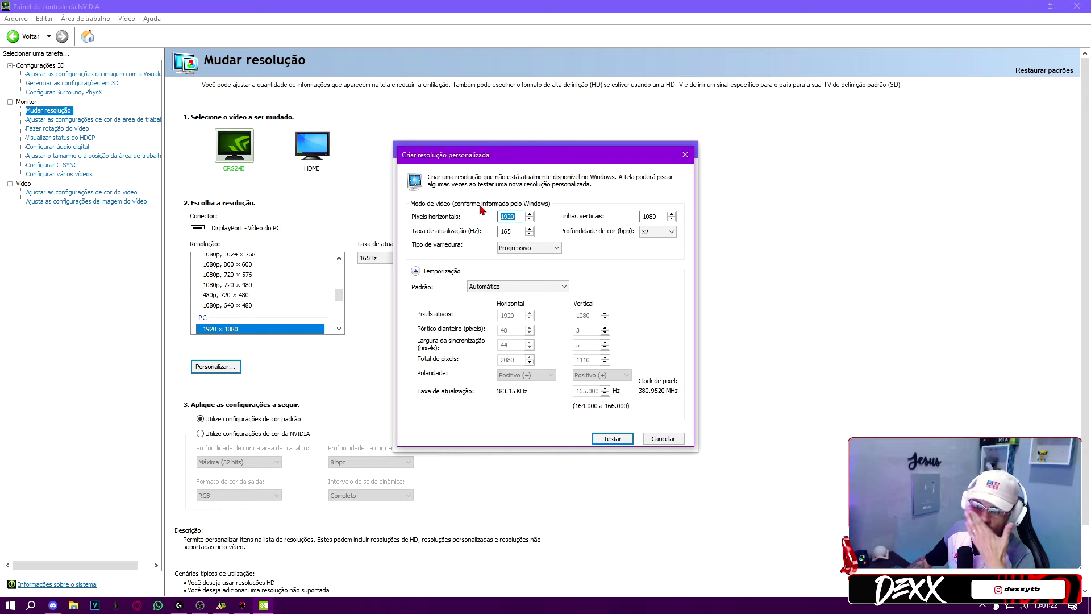
pyautogui.write('1600')
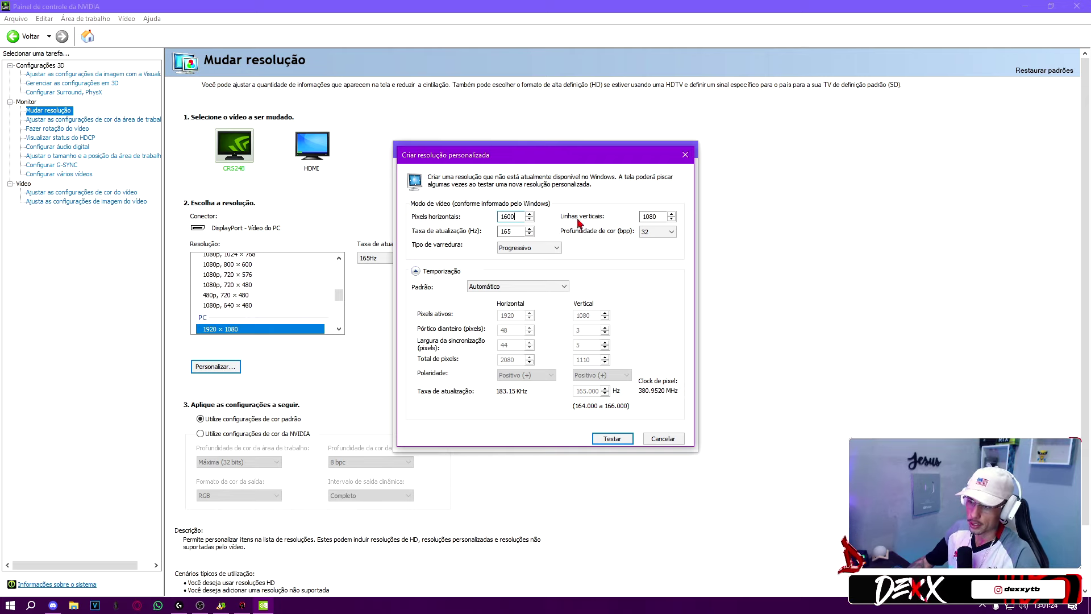
pyautogui.press('Tab')
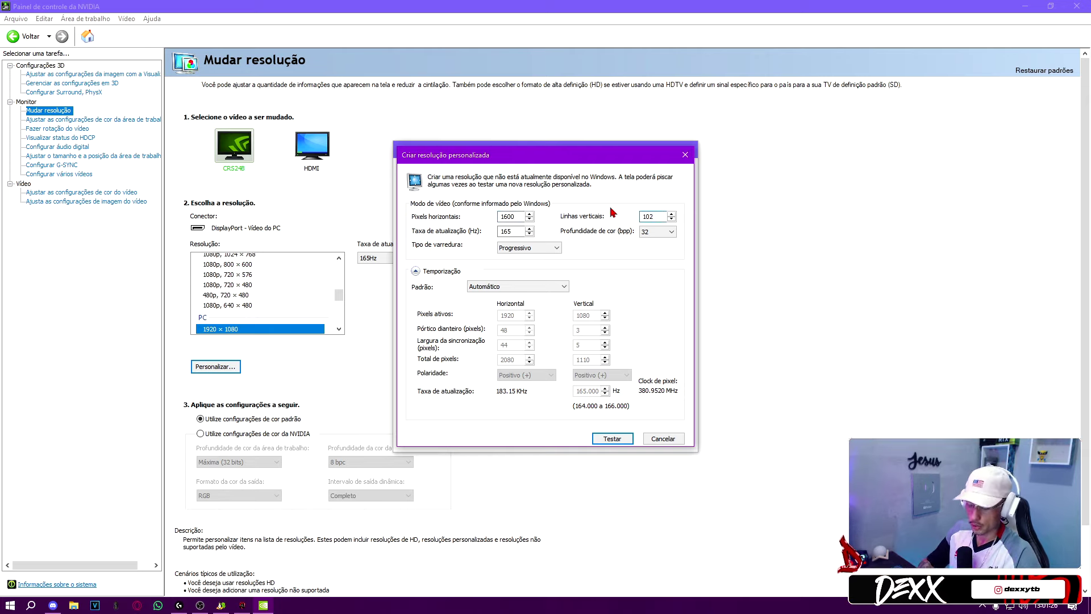
# Try testing the custom resolution at 165 Hz with Progressivo scanning and Automático timing, cancel it and close the control panel
pyautogui.doubleClick(500, 231)
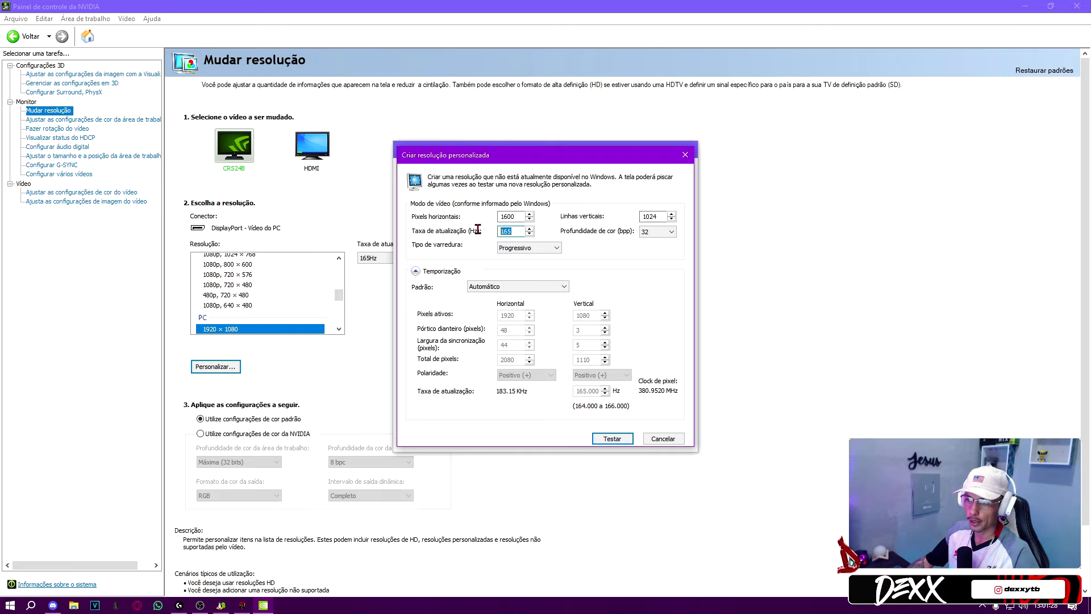
pyautogui.click(522, 248)
pyautogui.click(521, 248)
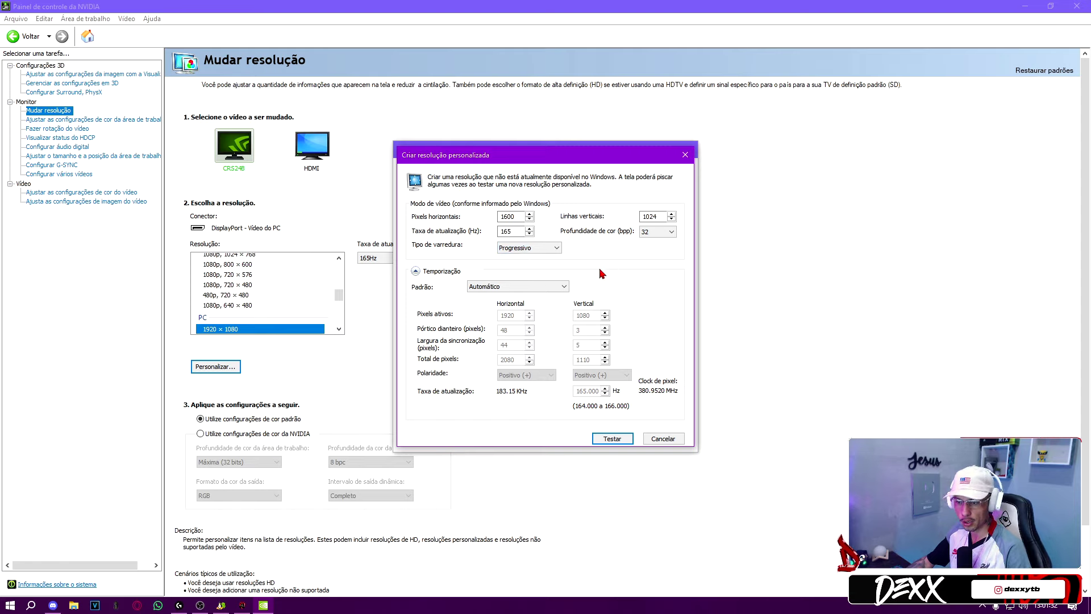
pyautogui.click(551, 284)
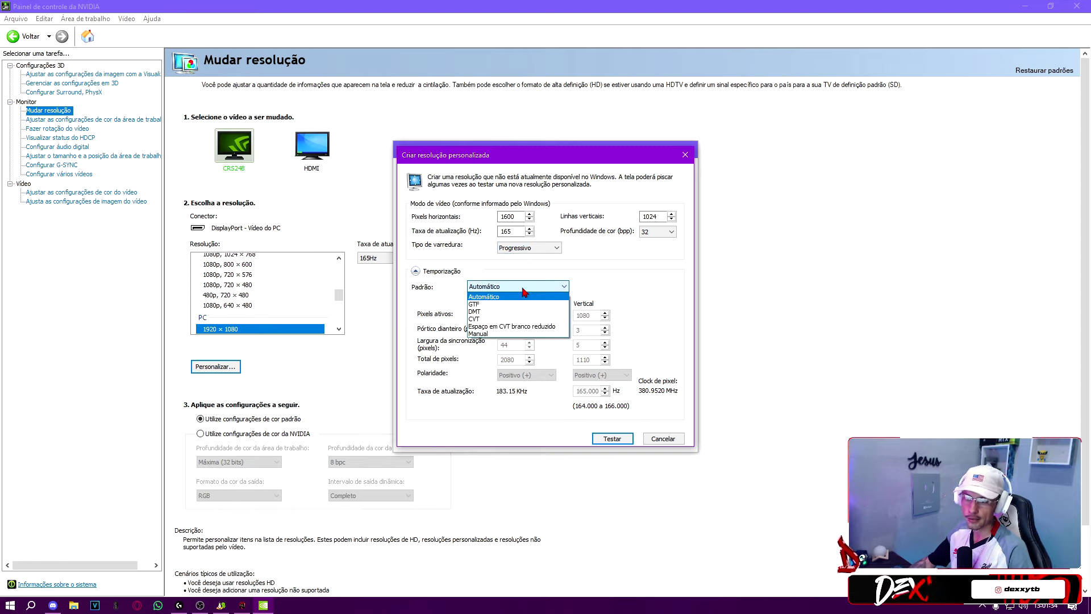
pyautogui.click(540, 293)
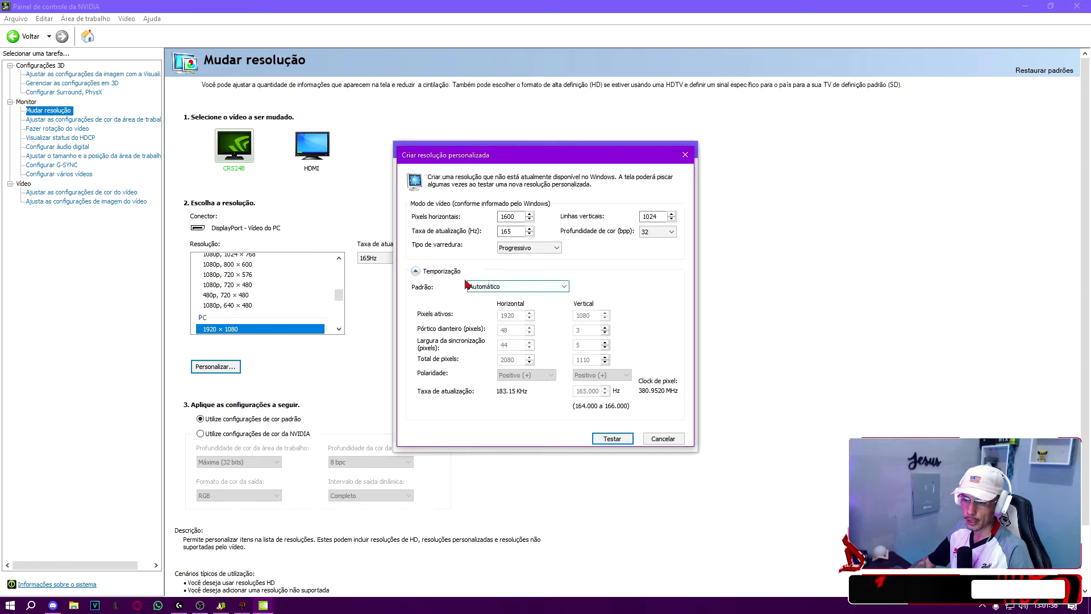
pyautogui.click(611, 439)
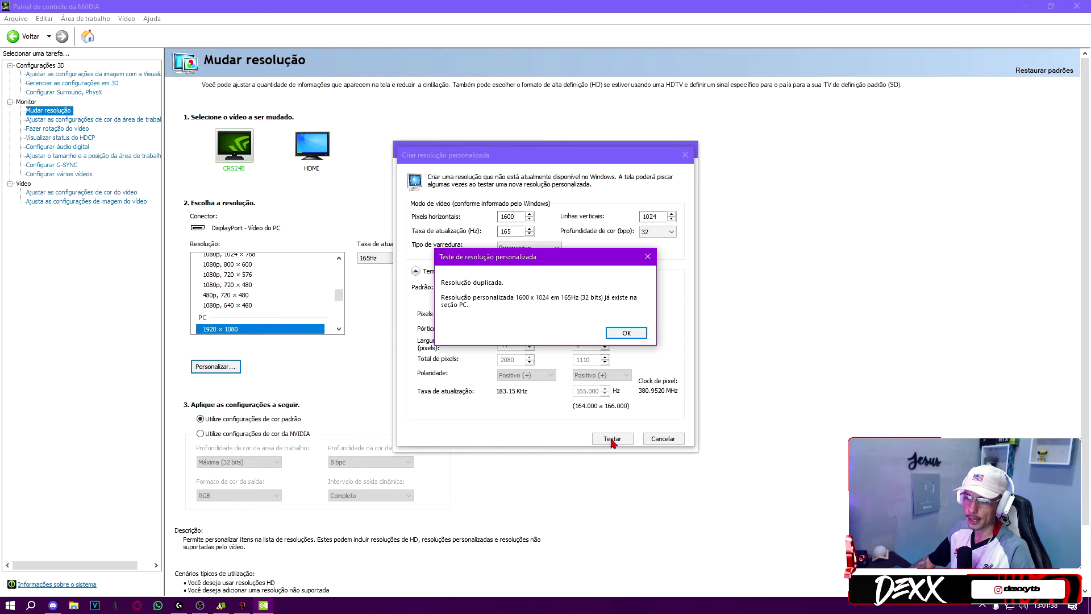
pyautogui.click(628, 335)
pyautogui.click(666, 440)
pyautogui.click(661, 437)
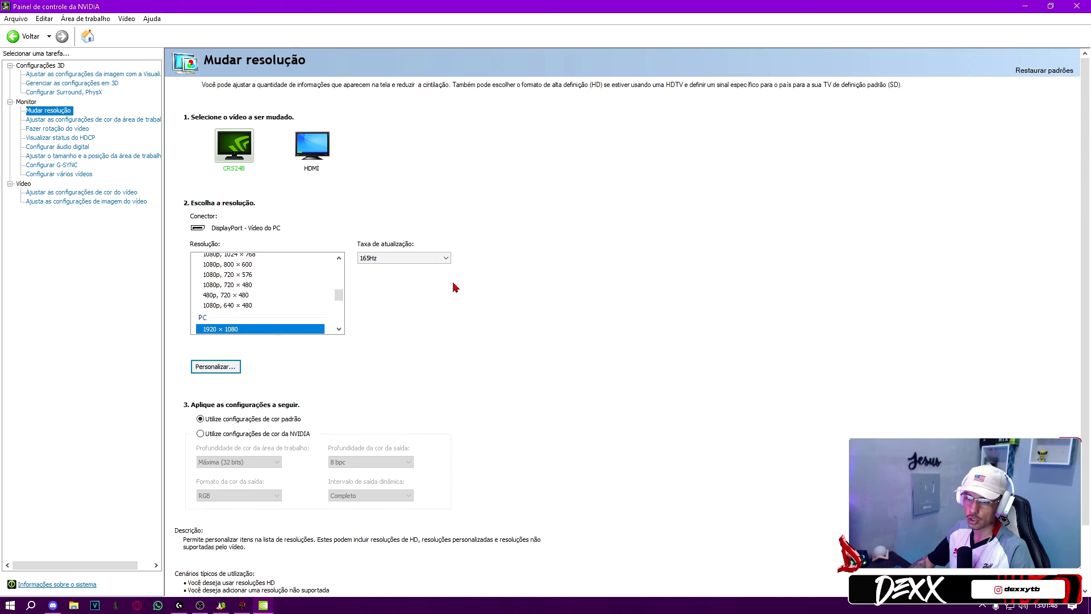
pyautogui.scroll(7, 334, 289)
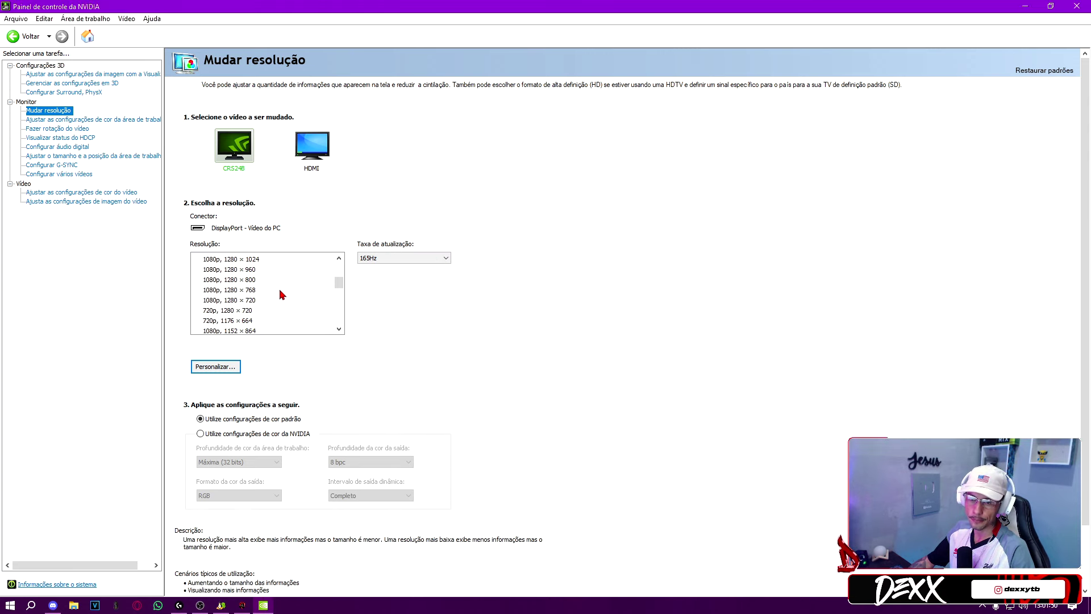
pyautogui.click(1077, 6)
# Set the screen resolution to 1600 × 1024 in the Windows display settings and keep the change
pyautogui.rightClick(398, 328)
pyautogui.moveTo(434, 437)
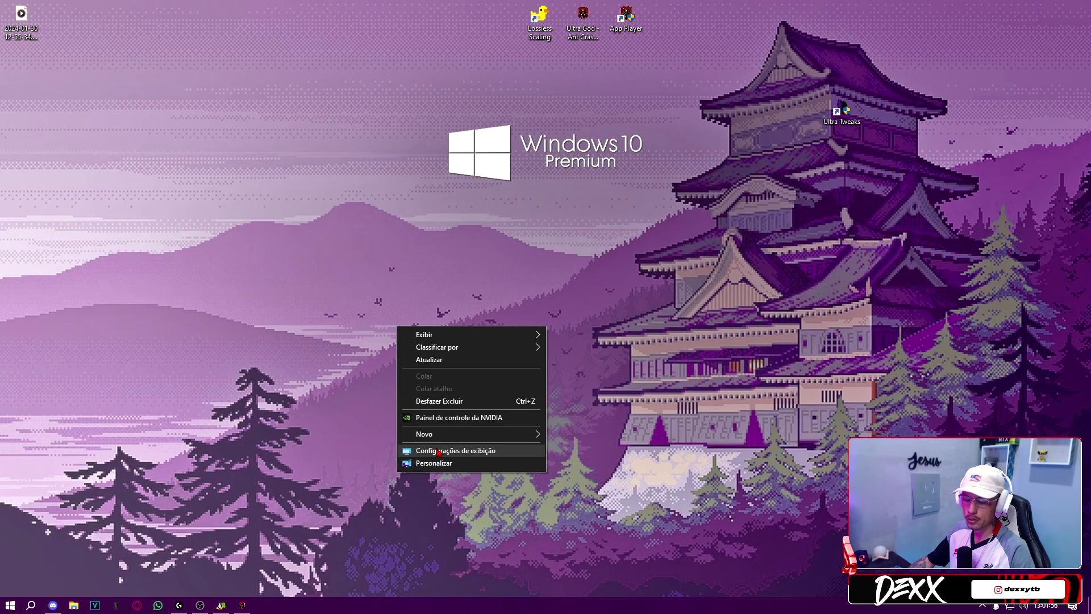
pyautogui.click(439, 450)
pyautogui.scroll(-4, 341, 341)
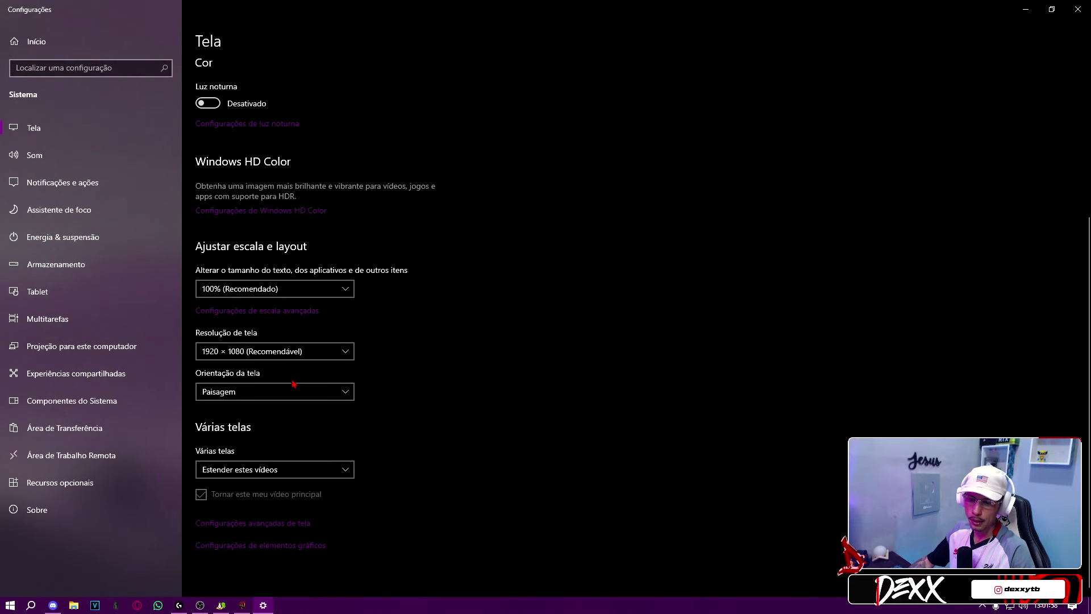
pyautogui.click(247, 351)
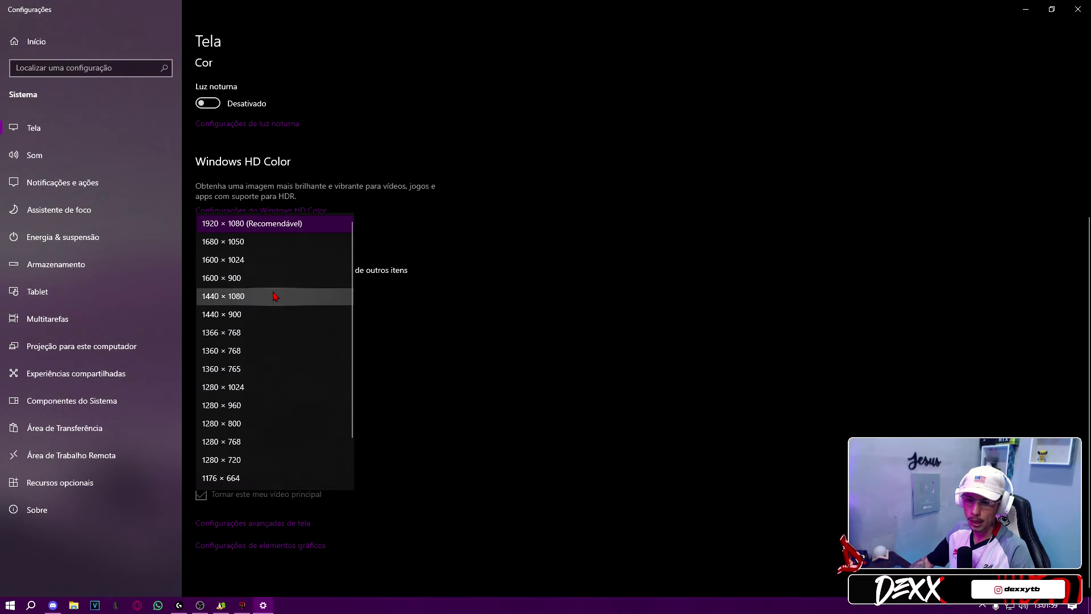
pyautogui.click(235, 261)
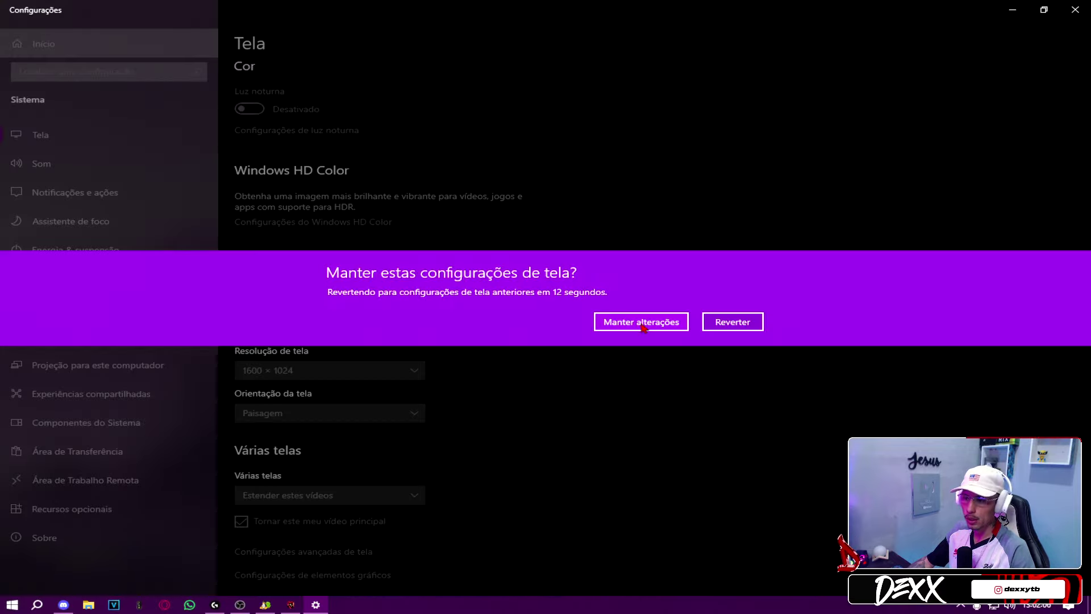
pyautogui.click(640, 321)
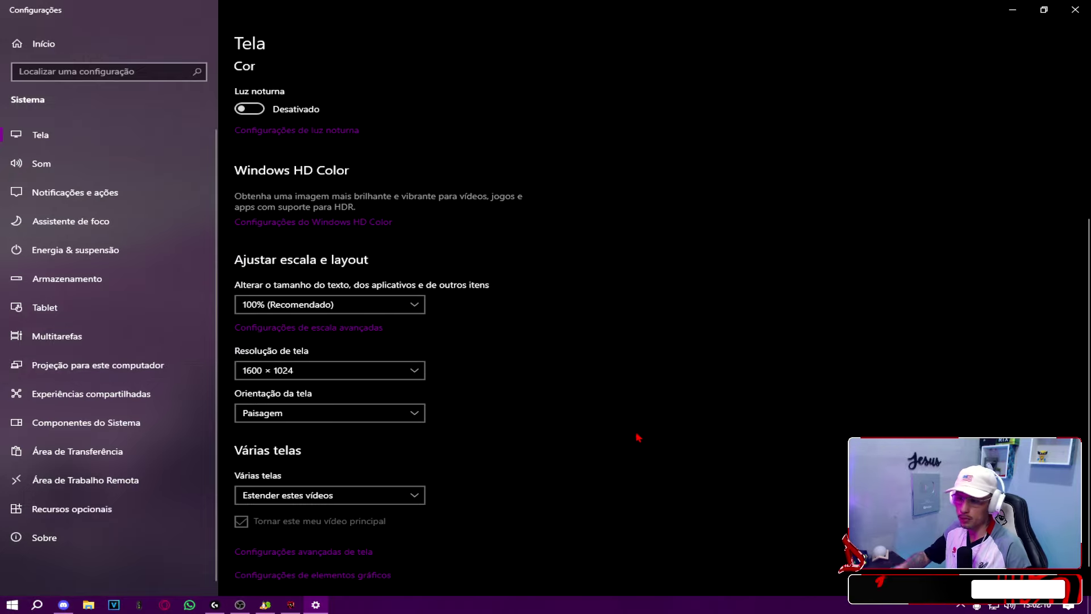
# Switch to OBS, fit the desktop capture within the canvas at its own proportions and minimize OBS
pyautogui.click(267, 603)
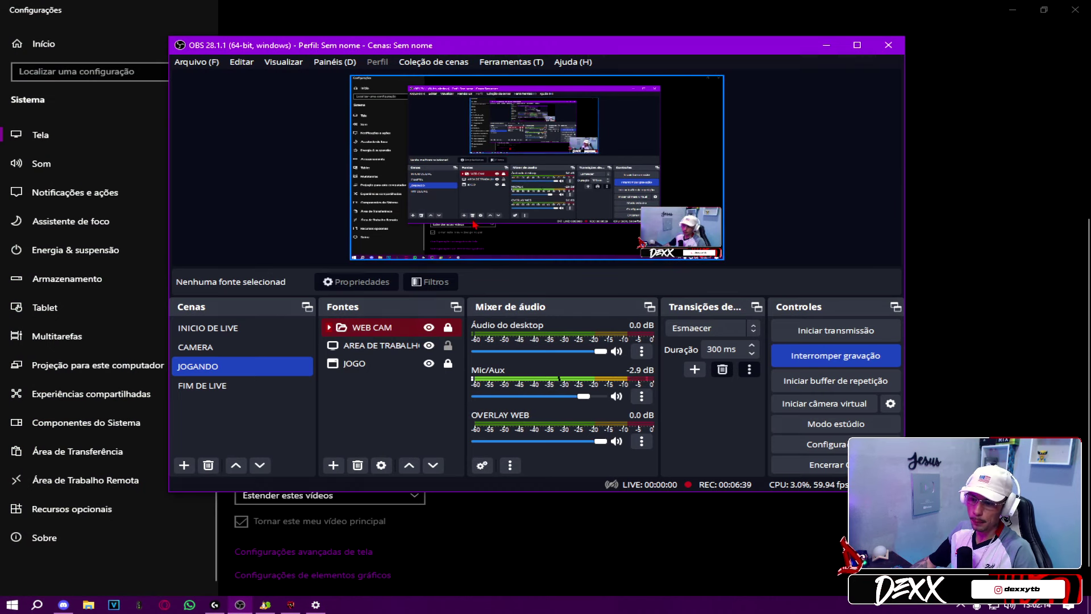
pyautogui.click(641, 243)
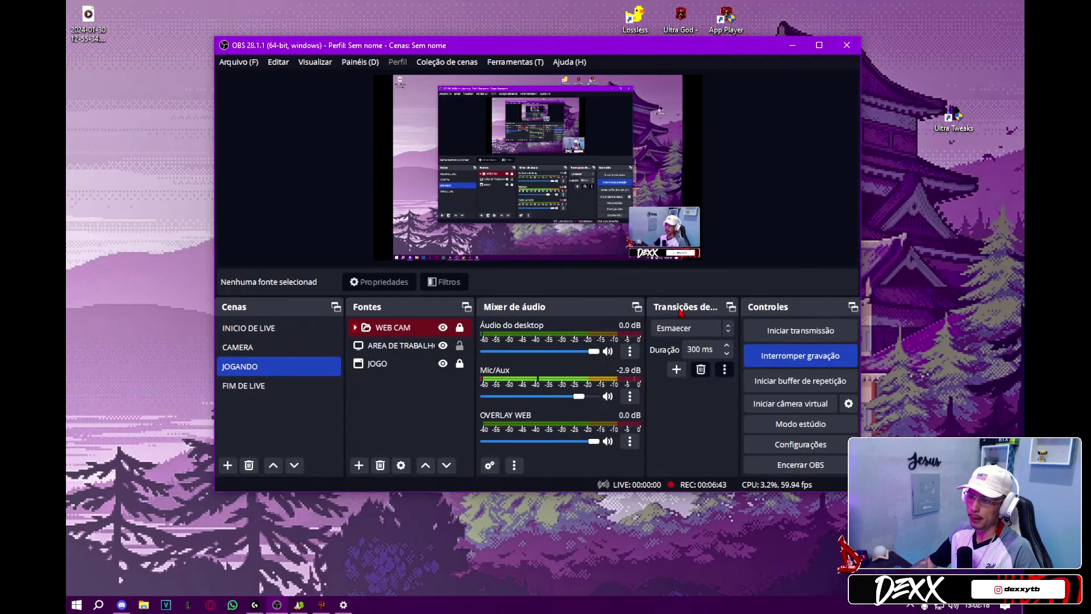
pyautogui.click(792, 45)
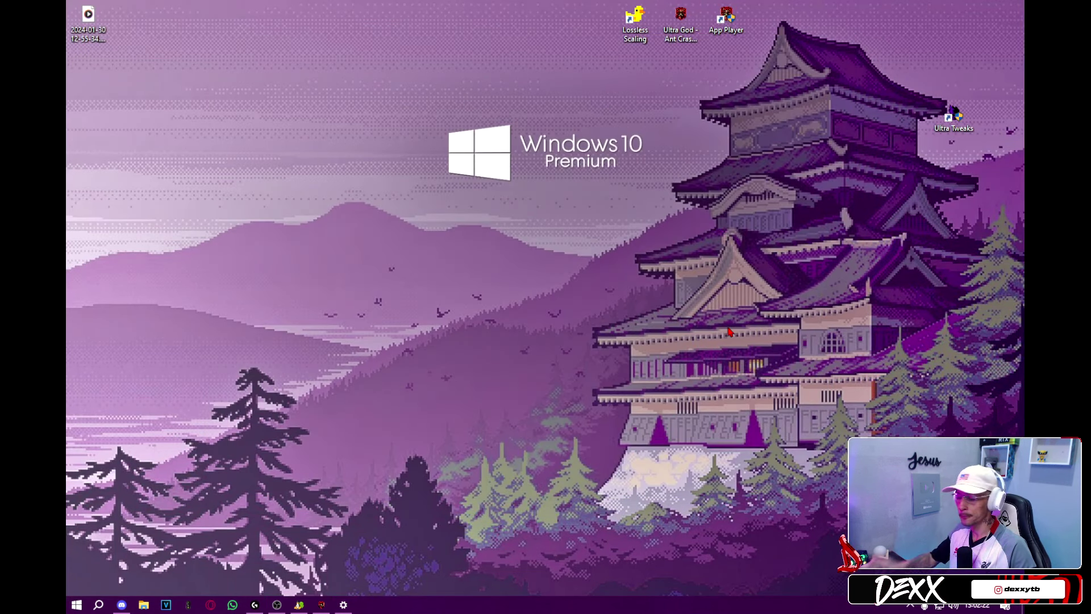
# Set the refresh rate of Tela 1: CRS24B to 164,999 Hz in the advanced display settings and close Settings
pyautogui.click(343, 604)
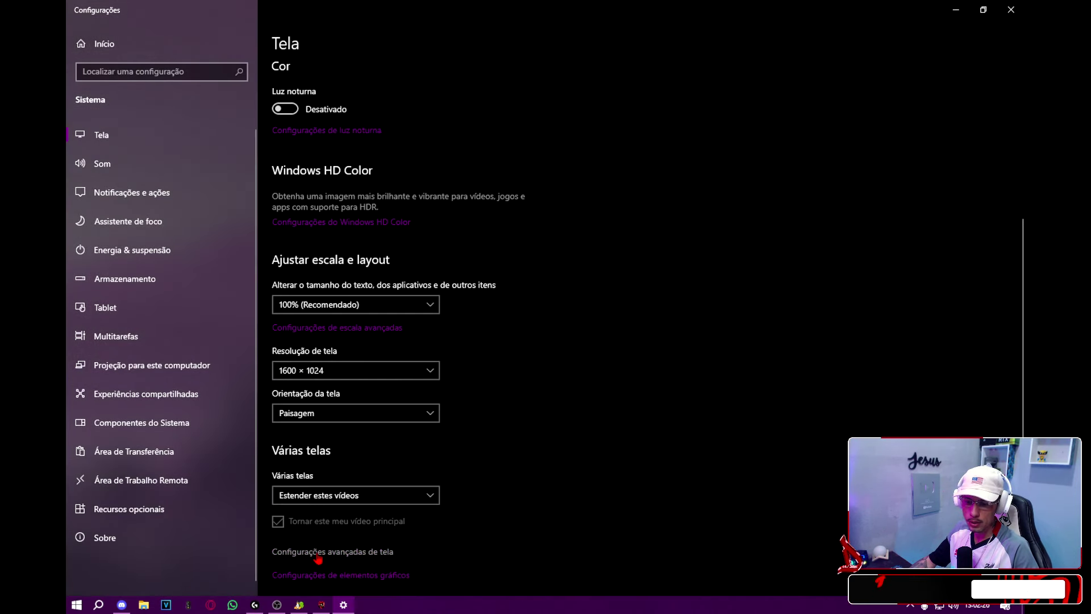
pyautogui.click(295, 554)
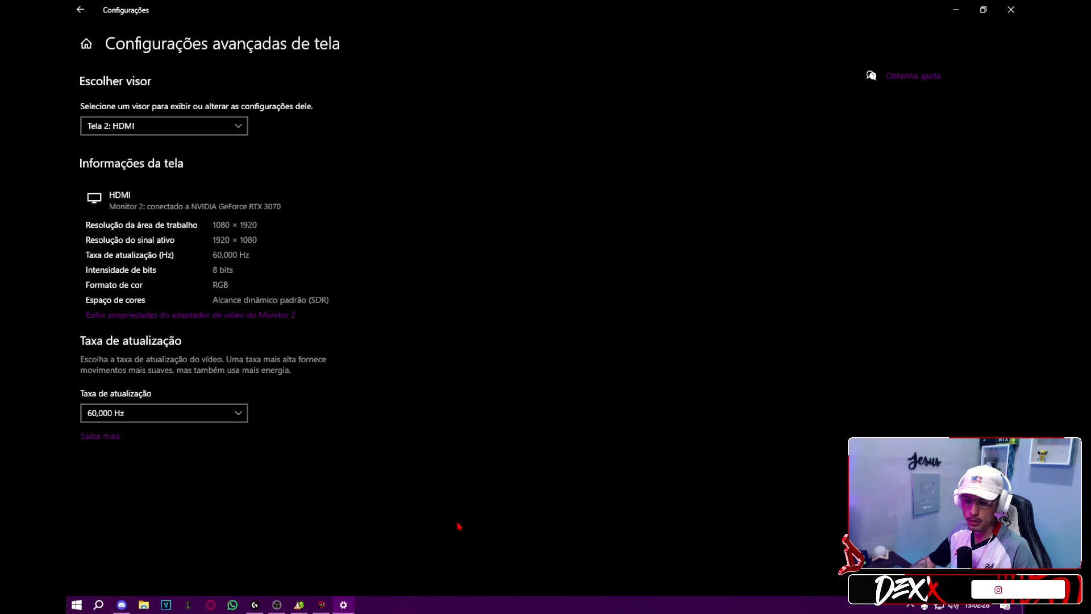
pyautogui.click(162, 126)
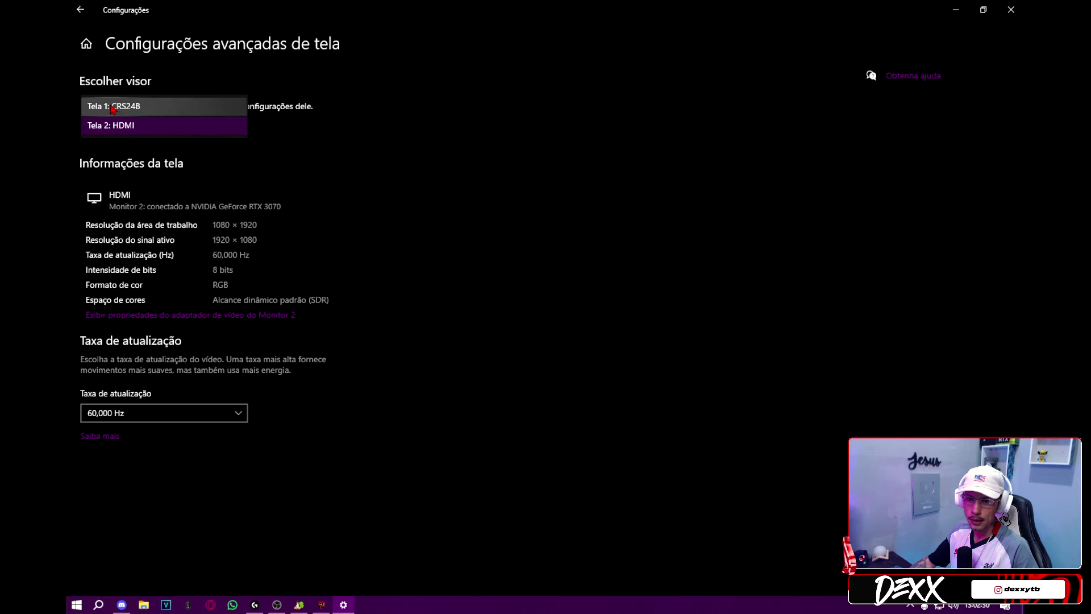
pyautogui.click(131, 105)
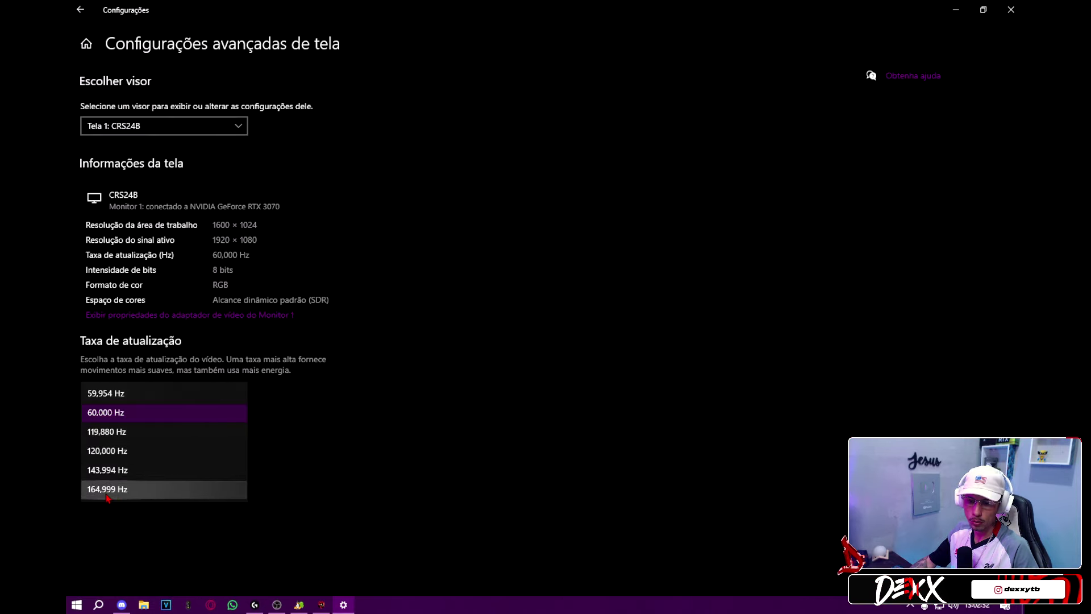
pyautogui.click(106, 495)
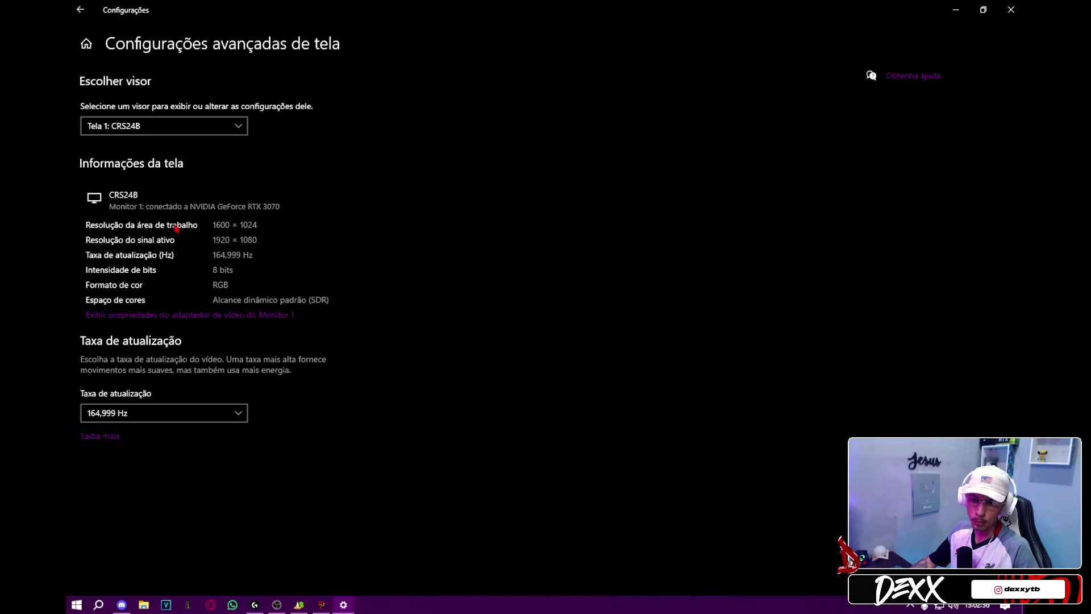
pyautogui.click(1007, 12)
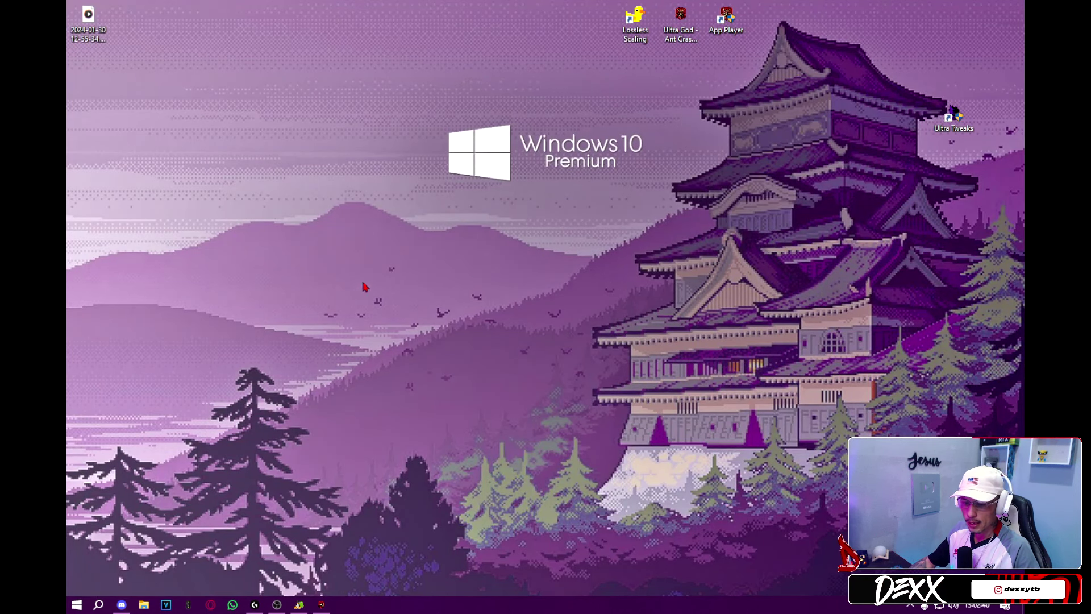
# Set the desktop scaling mode of the CRS24B display to Tela inteira in the NVIDIA Control Panel and close it
pyautogui.rightClick(475, 341)
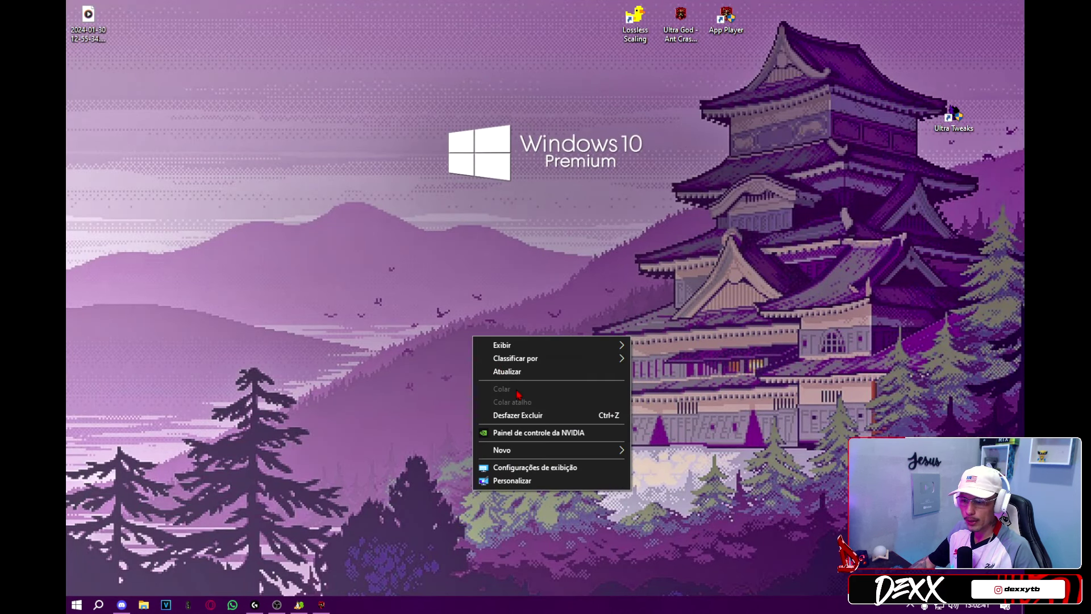
pyautogui.click(502, 434)
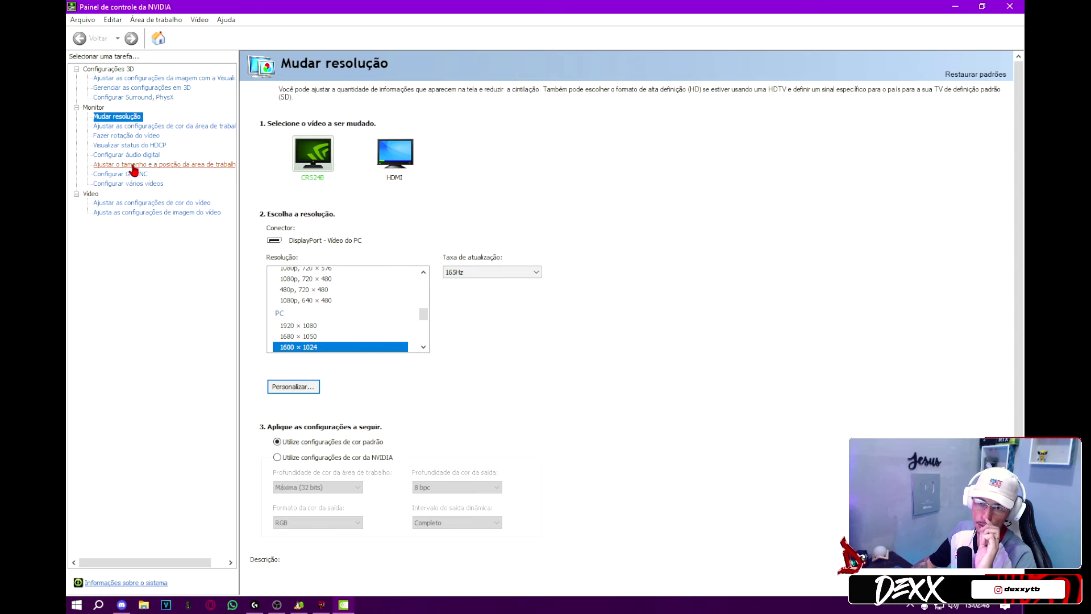
pyautogui.click(134, 165)
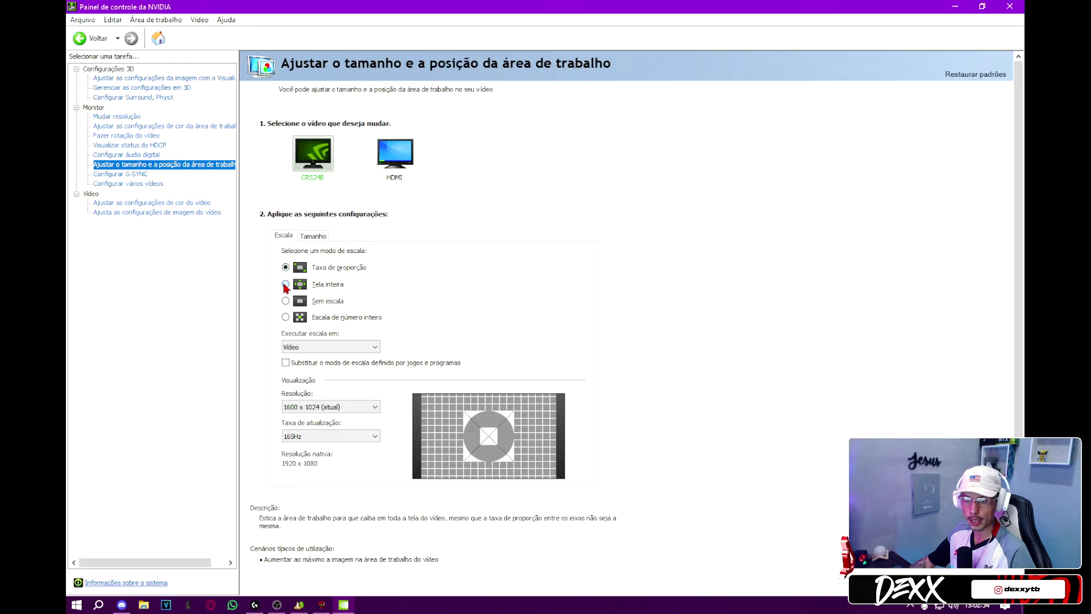
pyautogui.click(318, 284)
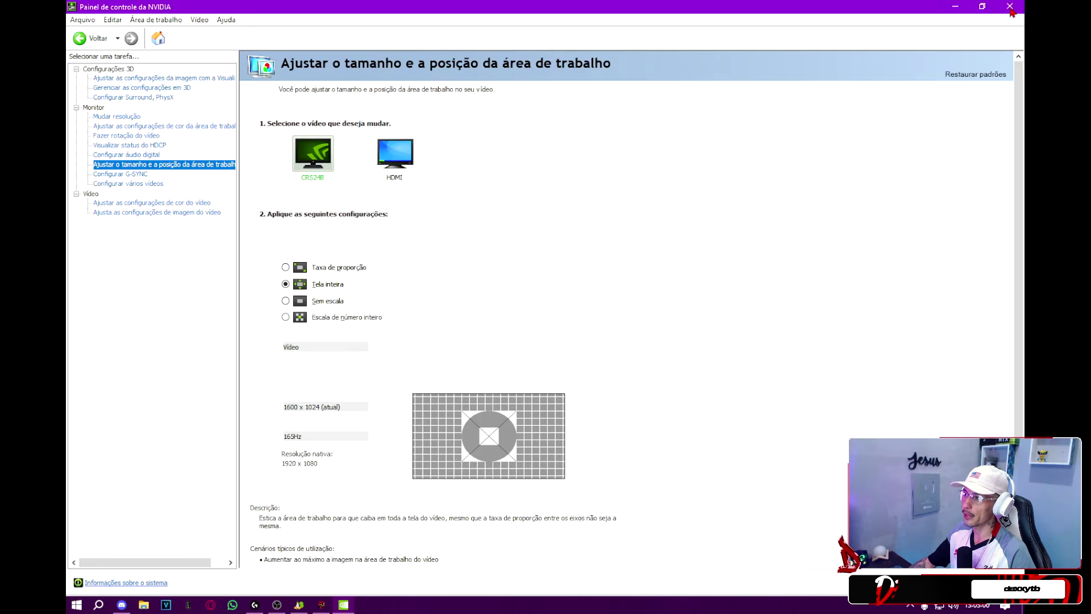
pyautogui.click(1009, 13)
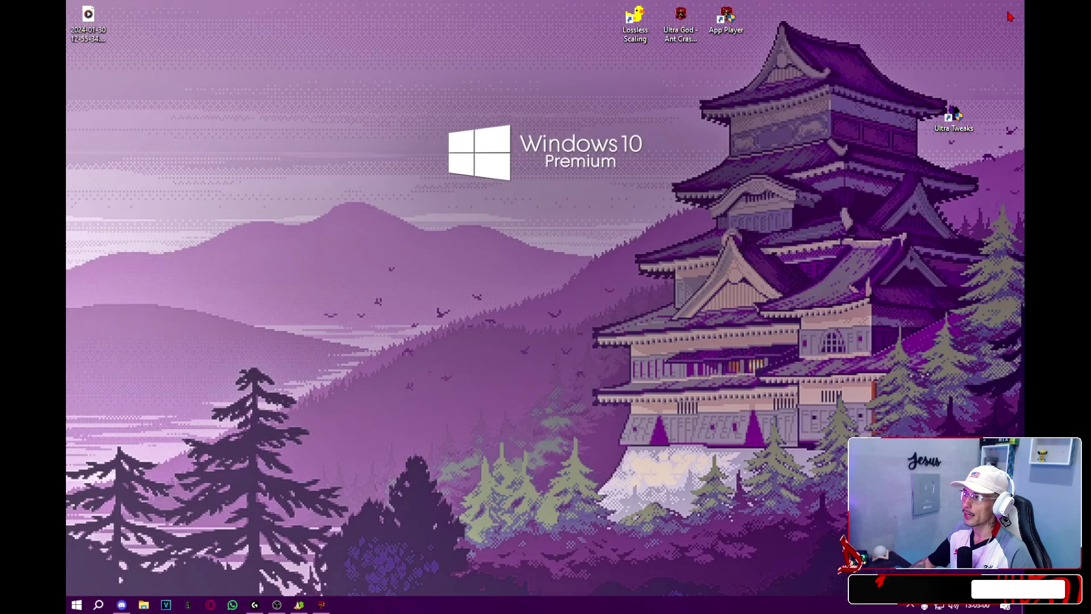
# Check the video resolution settings in OBS and stretch the AREA DE TRABALHO source to fill the canvas
pyautogui.click(276, 605)
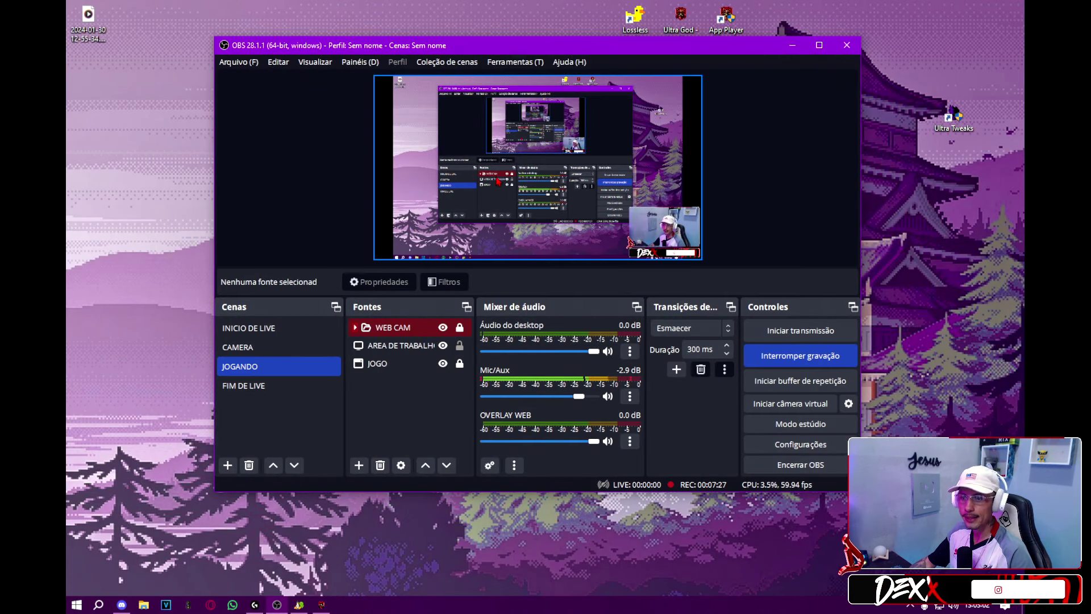
pyautogui.click(800, 444)
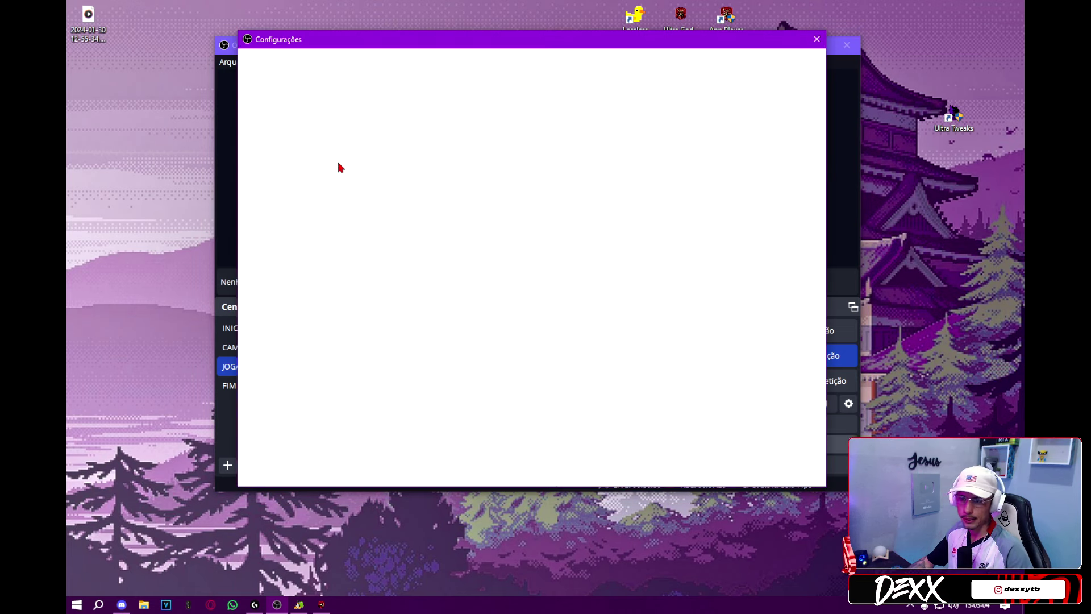
pyautogui.click(277, 155)
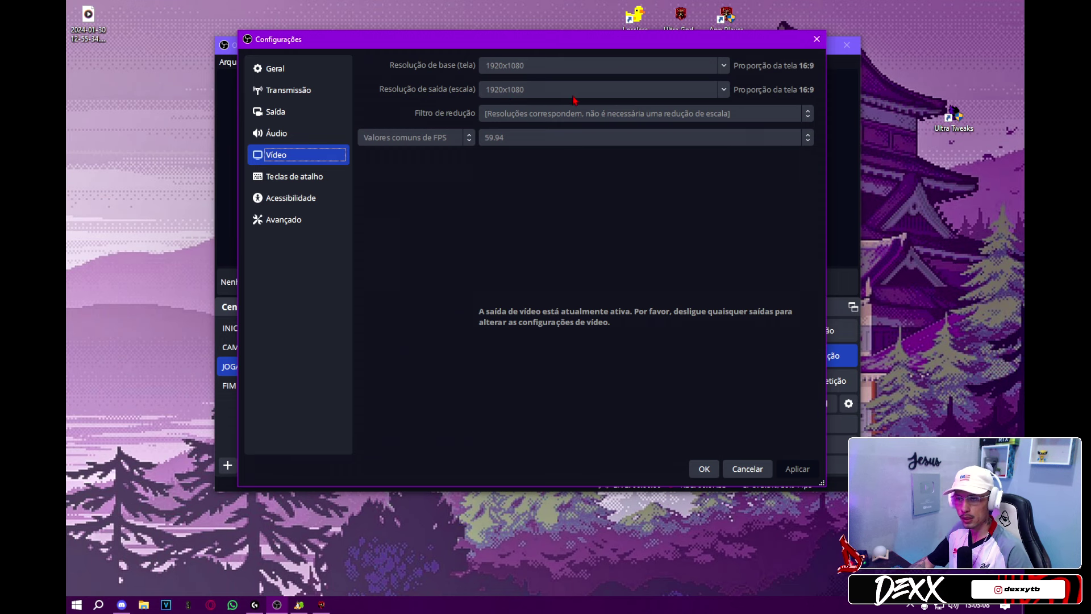
pyautogui.click(817, 39)
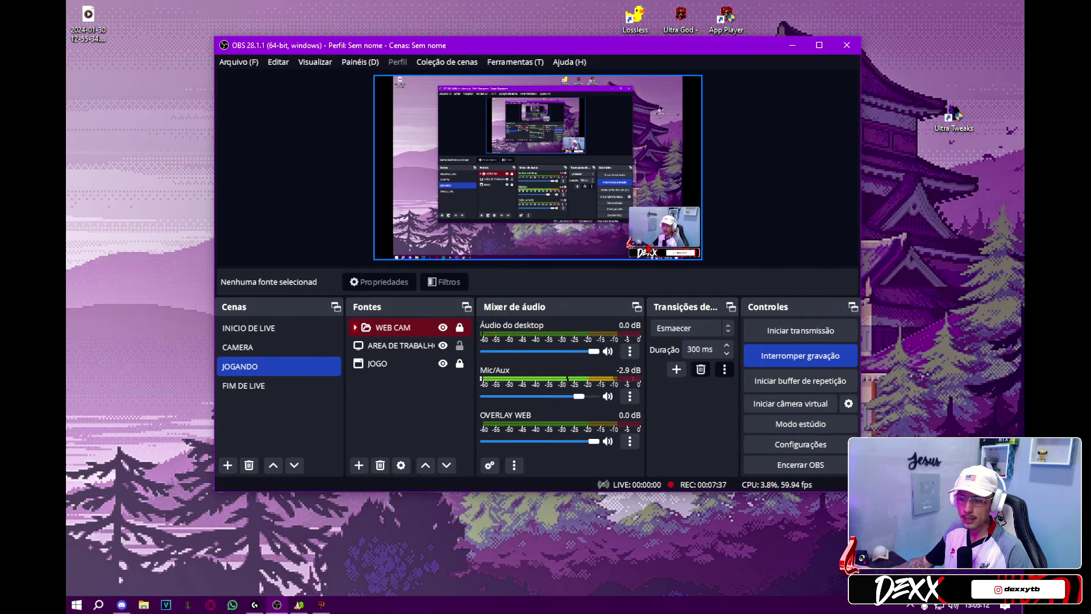
pyautogui.click(398, 345)
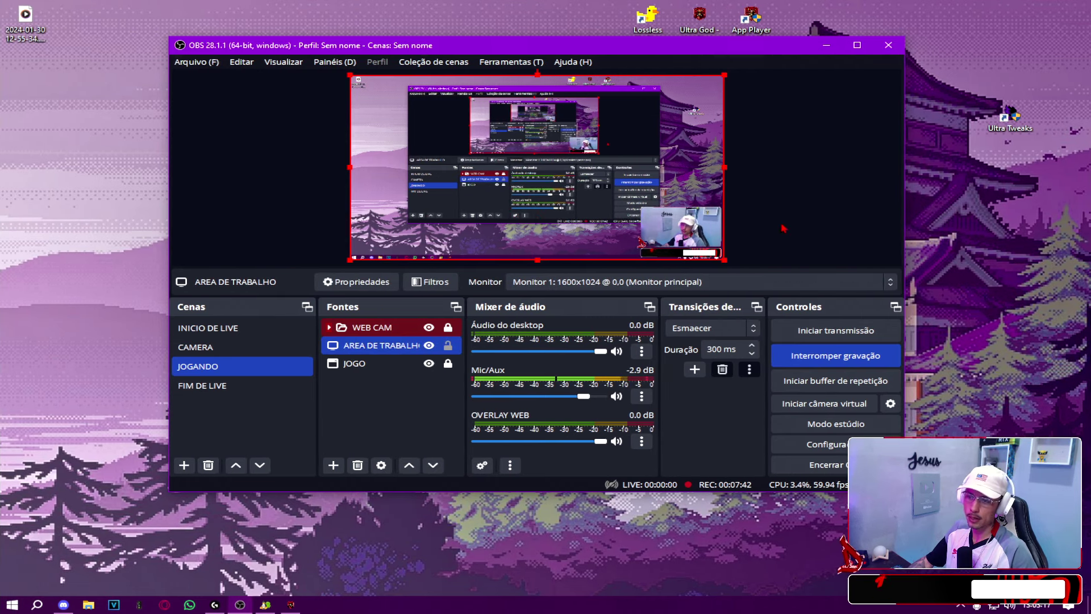
# Deselect the source, minimize OBS, switch to the MSI App Player running Free Fire and open its Visualização settings
pyautogui.click(838, 84)
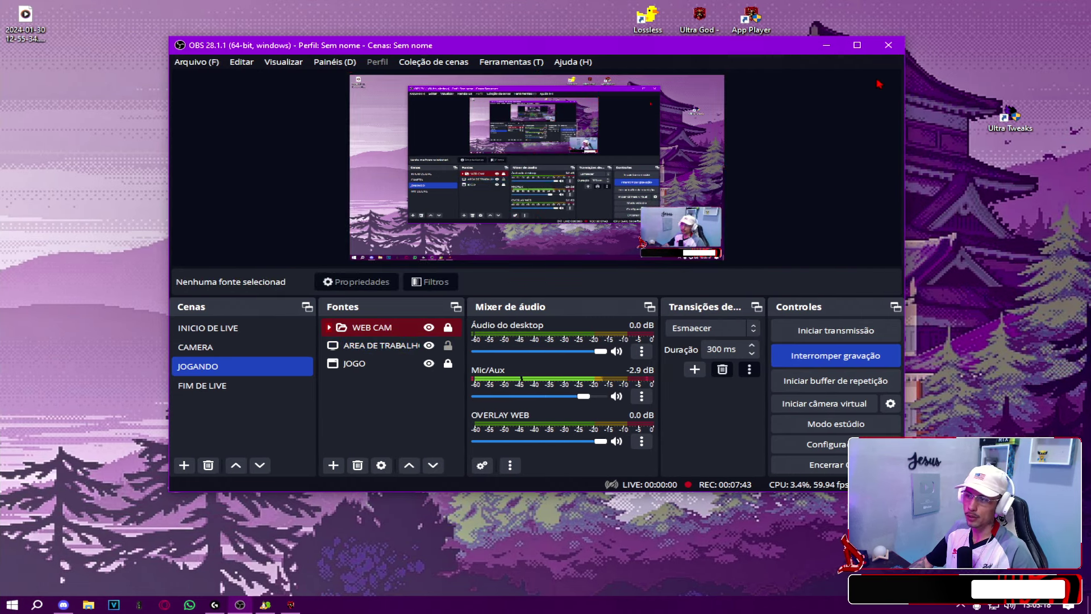
pyautogui.click(828, 46)
pyautogui.click(290, 603)
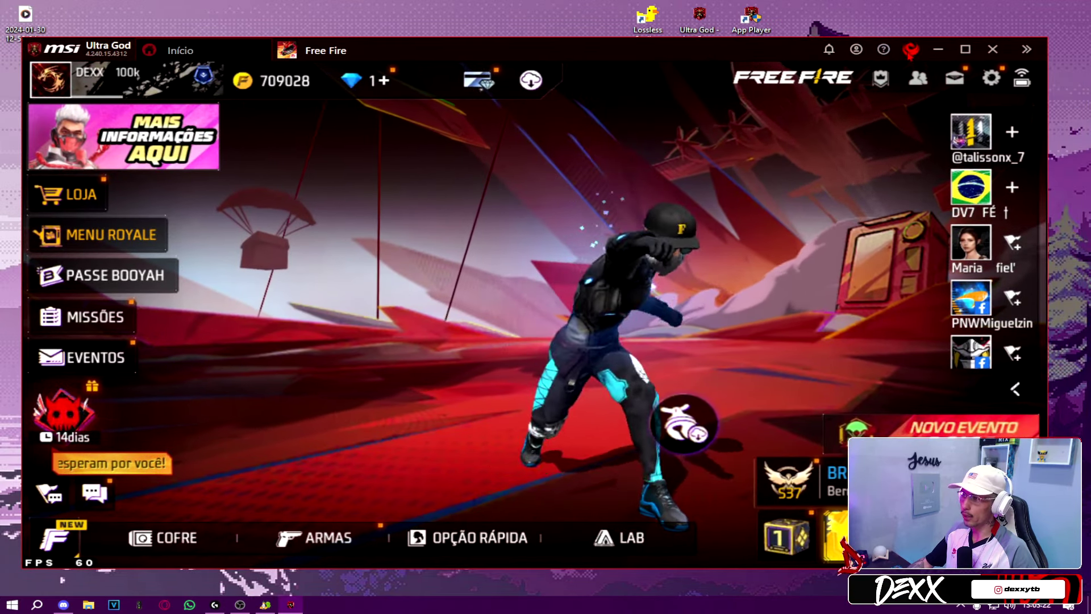
pyautogui.hotkey('ctrl', 'shift', 'i')
pyautogui.click(320, 204)
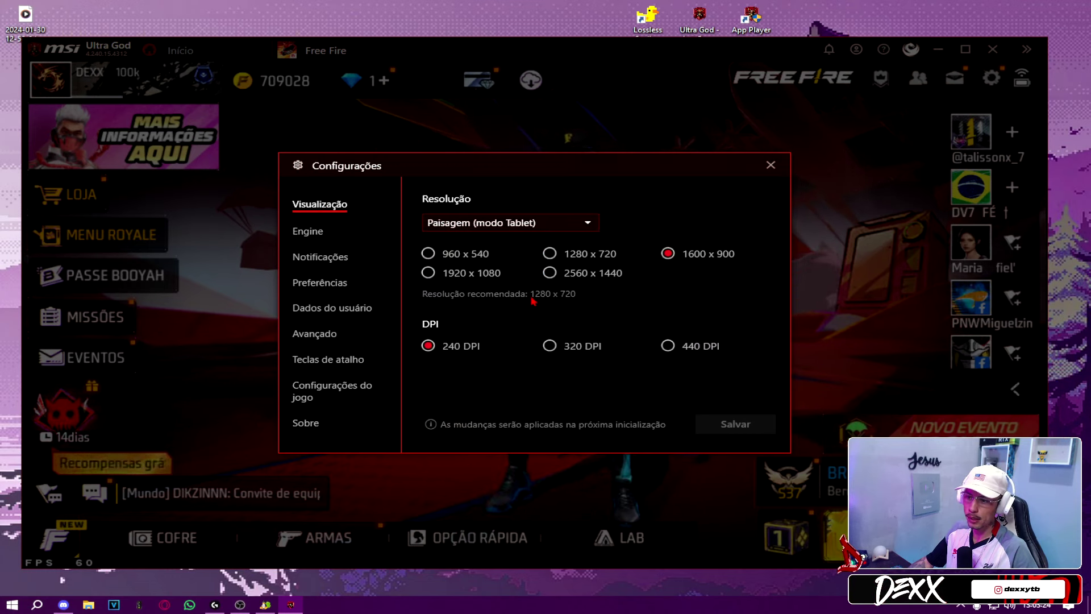
# Choose the Personalizado resolution and set its width to 1600 and height to 1024
pyautogui.click(500, 223)
pyautogui.click(452, 275)
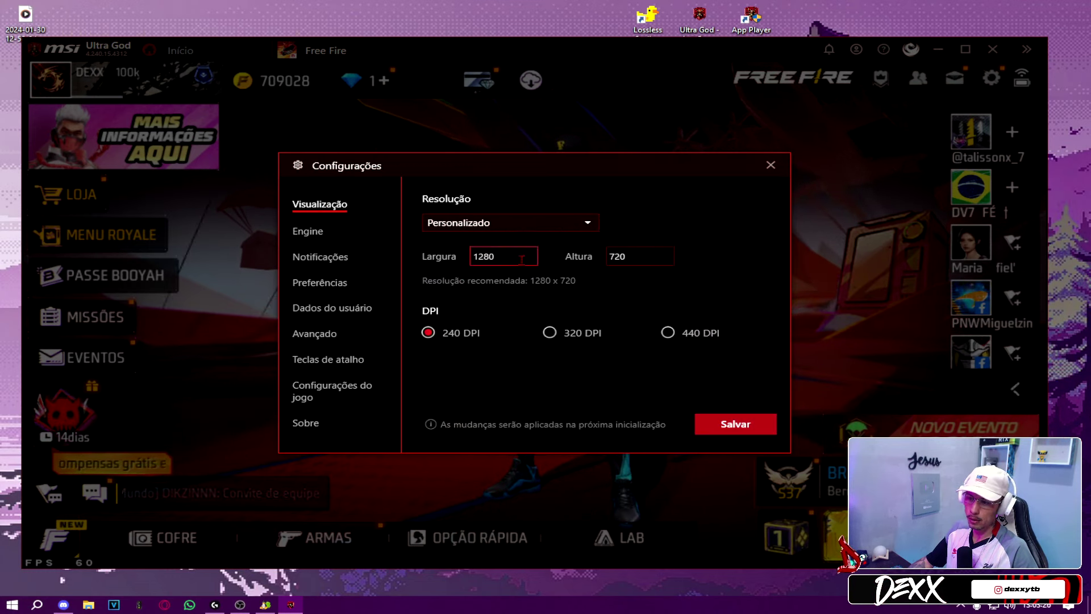
pyautogui.doubleClick(487, 257)
pyautogui.write('1')
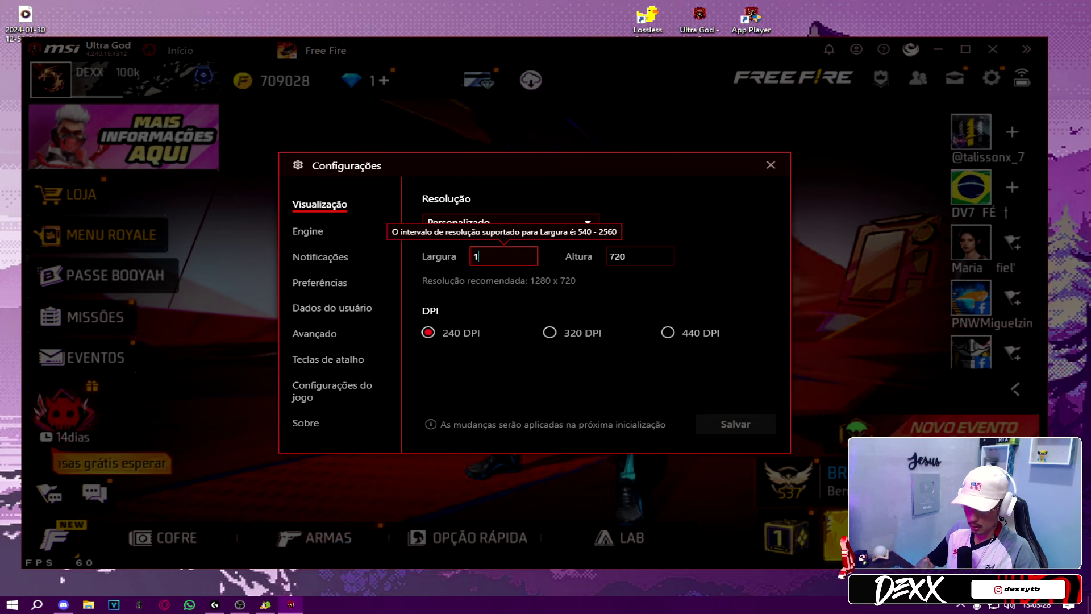
pyautogui.write('600')
pyautogui.click(626, 257)
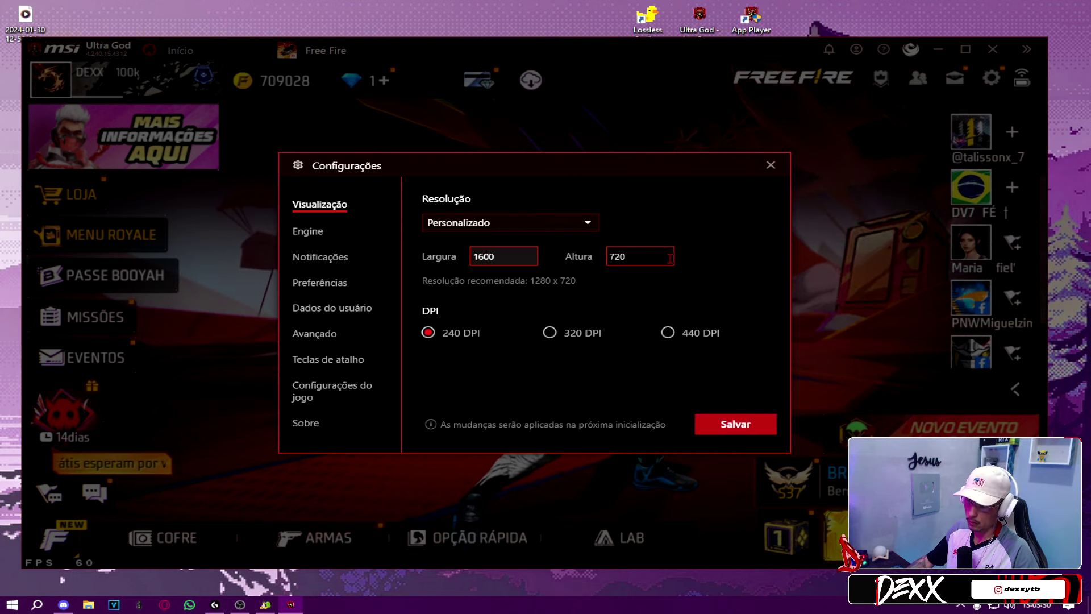
pyautogui.doubleClick(626, 257)
pyautogui.write('1')
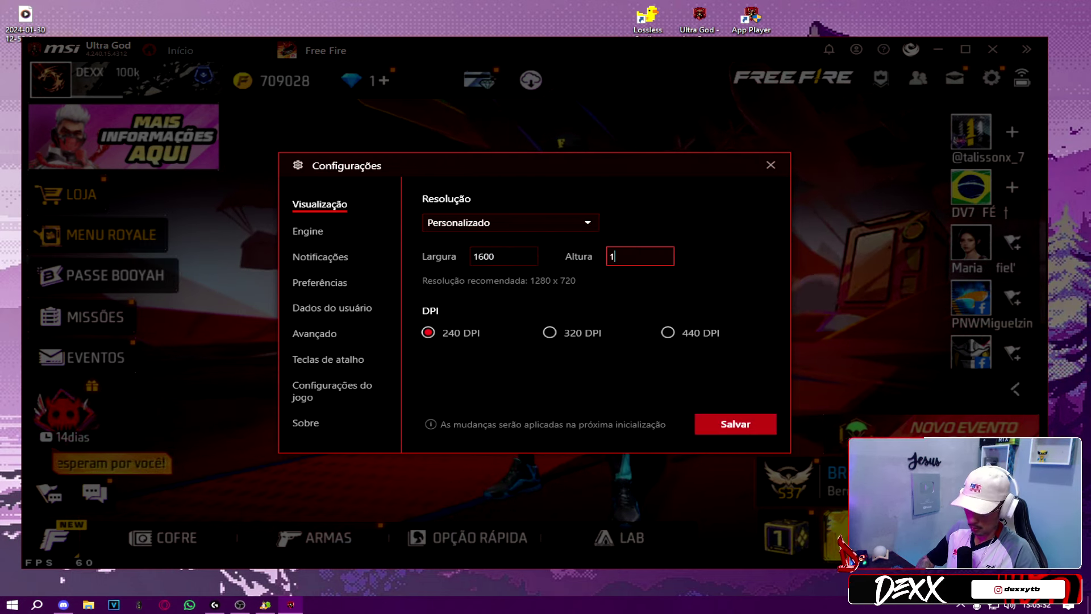
pyautogui.write('024')
# Save the display settings and restart the emulator to apply them
pyautogui.click(736, 424)
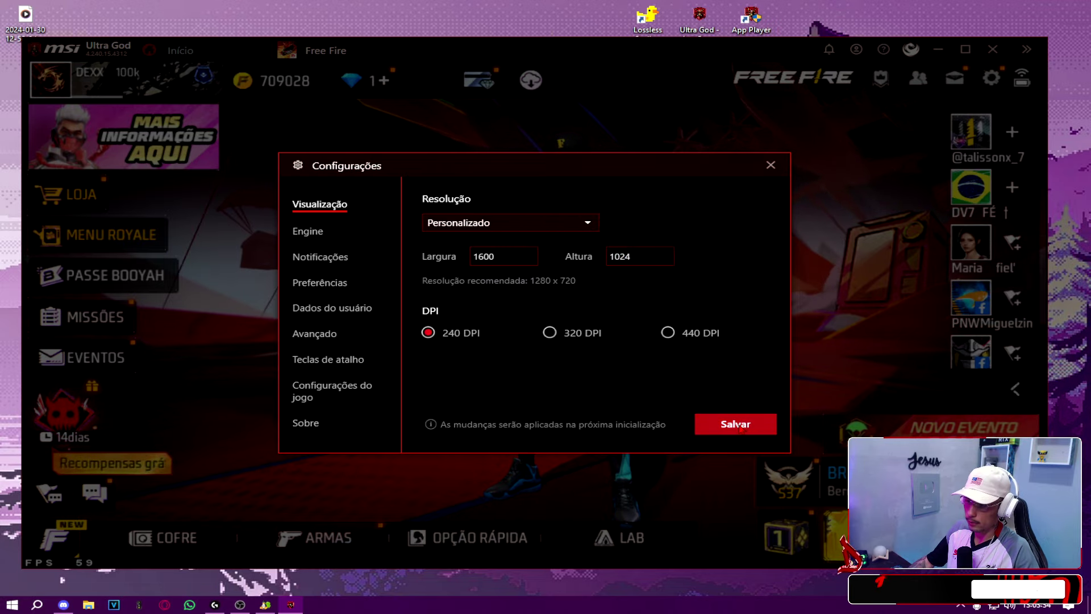
pyautogui.click(604, 330)
pyautogui.click(611, 330)
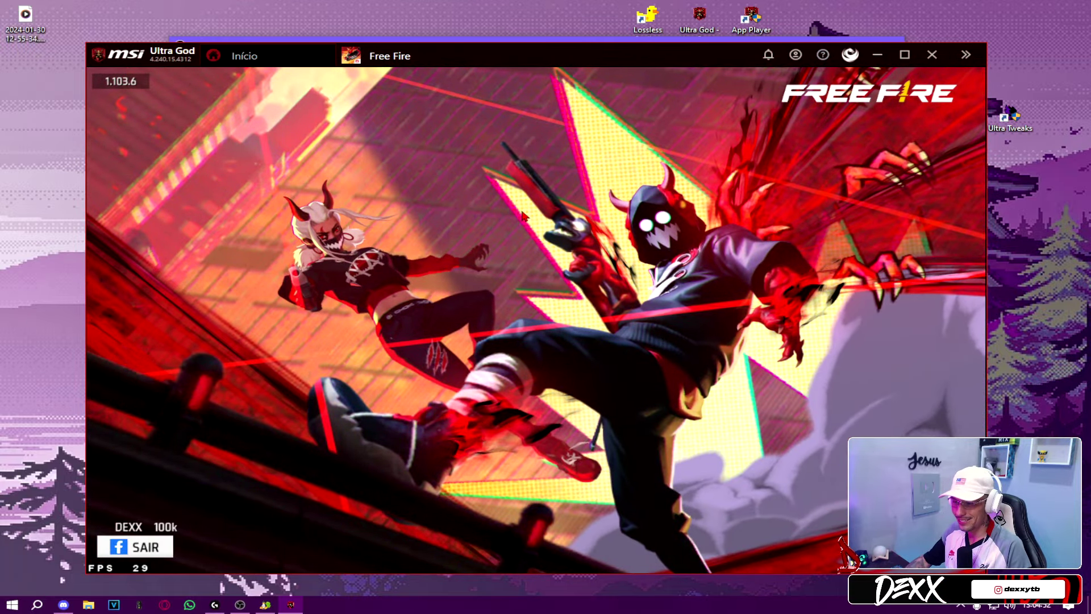
# Enter the Free Fire lobby and close the Escolha Royale promotion
pyautogui.click(398, 443)
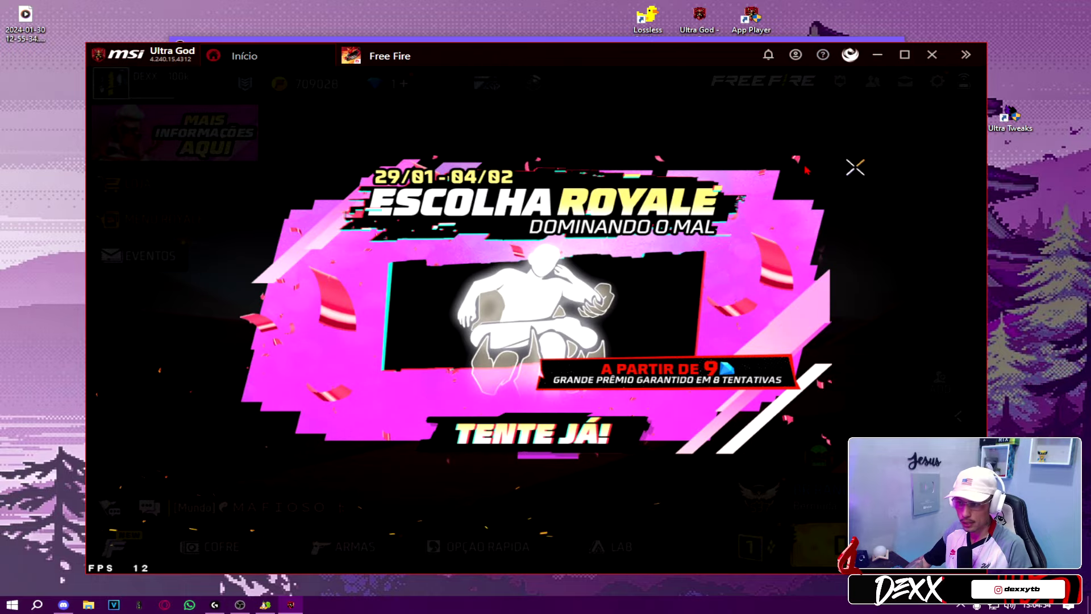
pyautogui.click(853, 167)
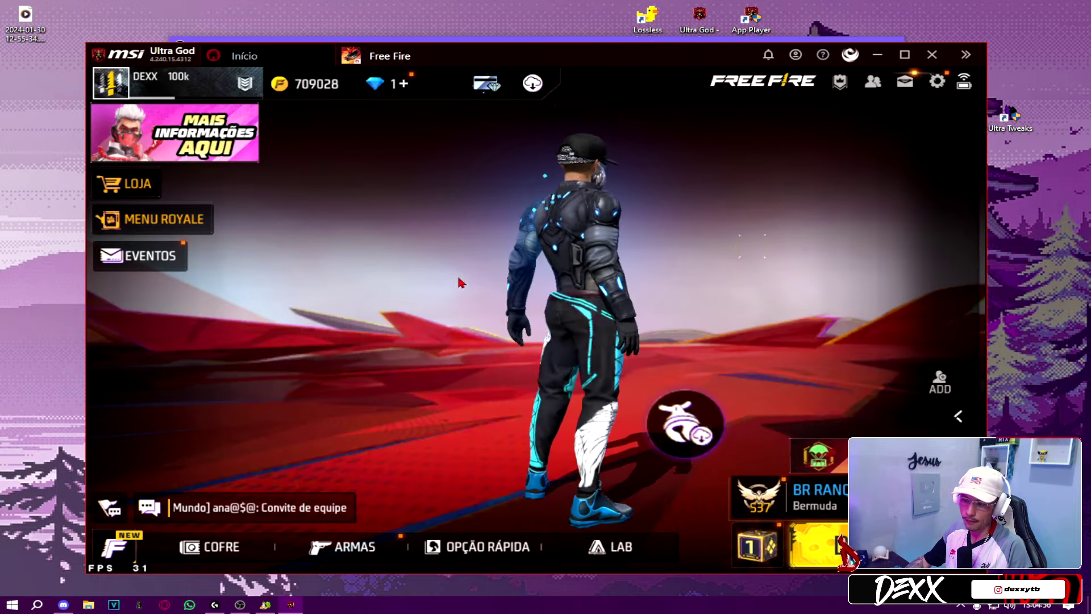
# Switch to OBS and hide the AREA DE TRABALHO source in the JOGANDO scene
pyautogui.hotkey('alt', 'Tab')
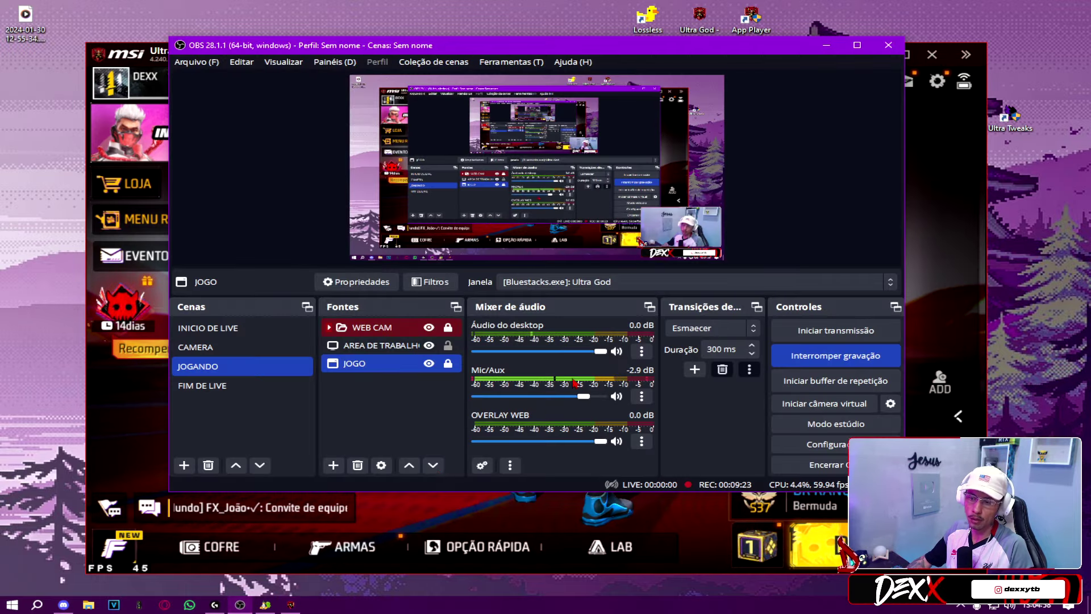
pyautogui.click(405, 346)
pyautogui.click(429, 346)
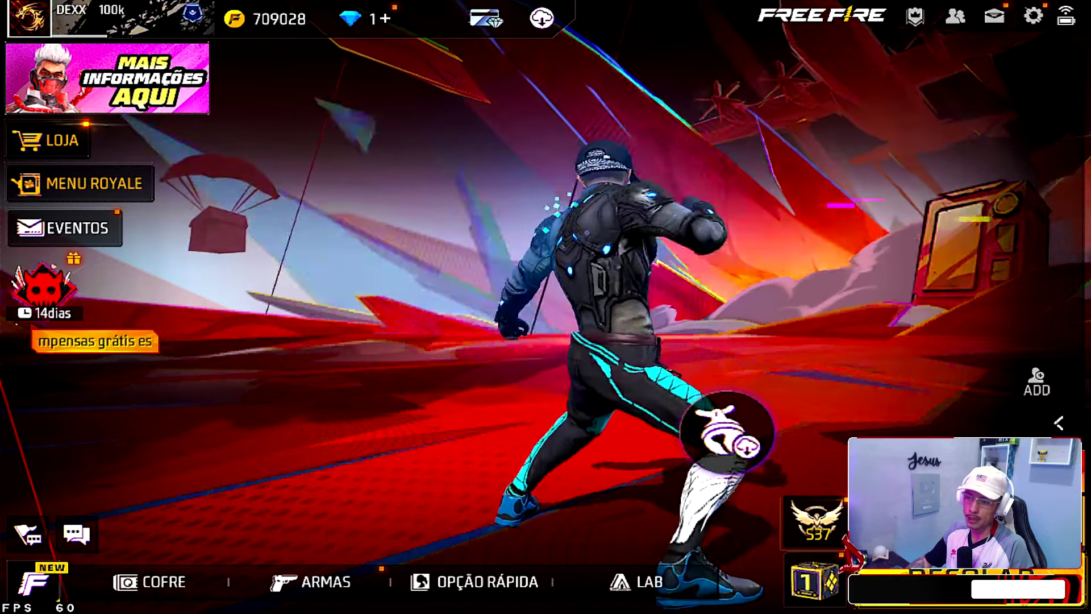